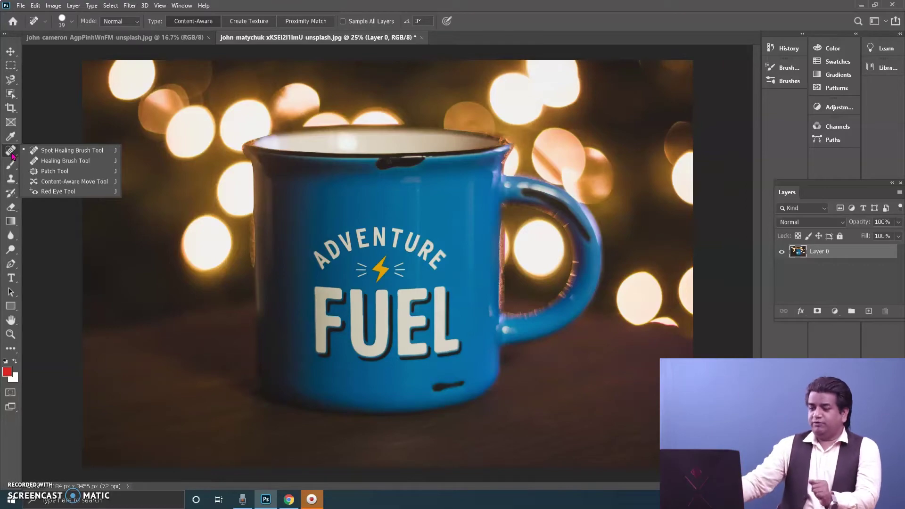
pyautogui.press('z')
pyautogui.moveTo(403, 255)
pyautogui.mouseDown()
pyautogui.moveTo(376, 165)
pyautogui.moveTo(448, 235)
pyautogui.moveTo(410, 219)
pyautogui.moveTo(358, 165)
pyautogui.moveTo(394, 208)
pyautogui.moveTo(377, 121)
pyautogui.mouseUp()
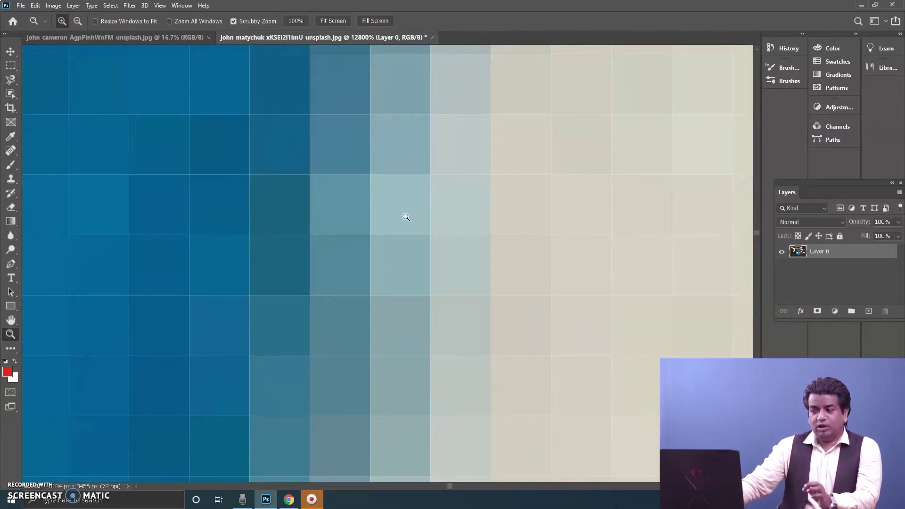
pyautogui.moveTo(406, 215); pyautogui.dragTo(347, 189)
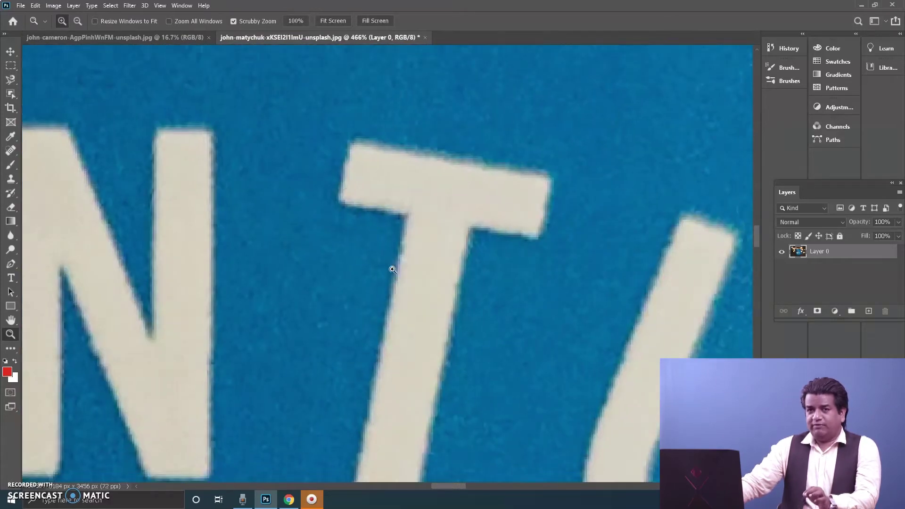
pyautogui.moveTo(390, 262); pyautogui.dragTo(348, 214)
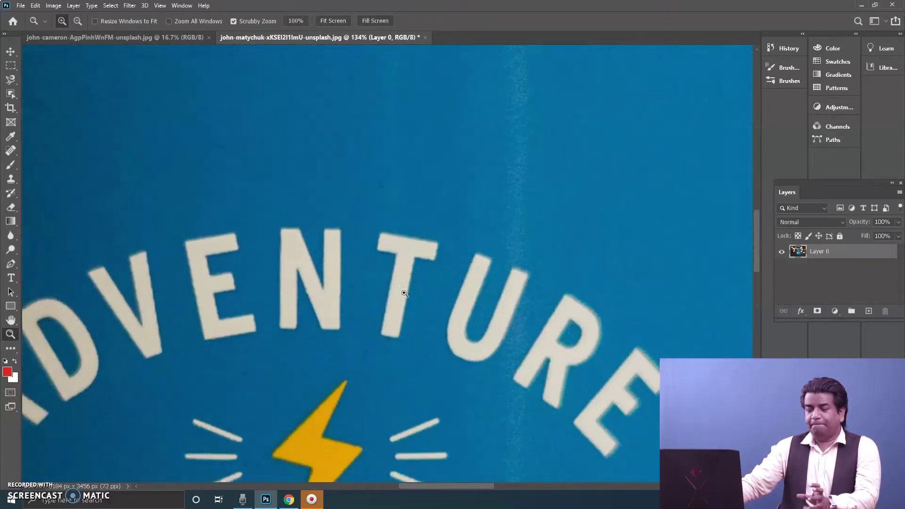
pyautogui.moveTo(409, 296); pyautogui.dragTo(106, 155)
pyautogui.moveTo(225, 146); pyautogui.dragTo(339, 172)
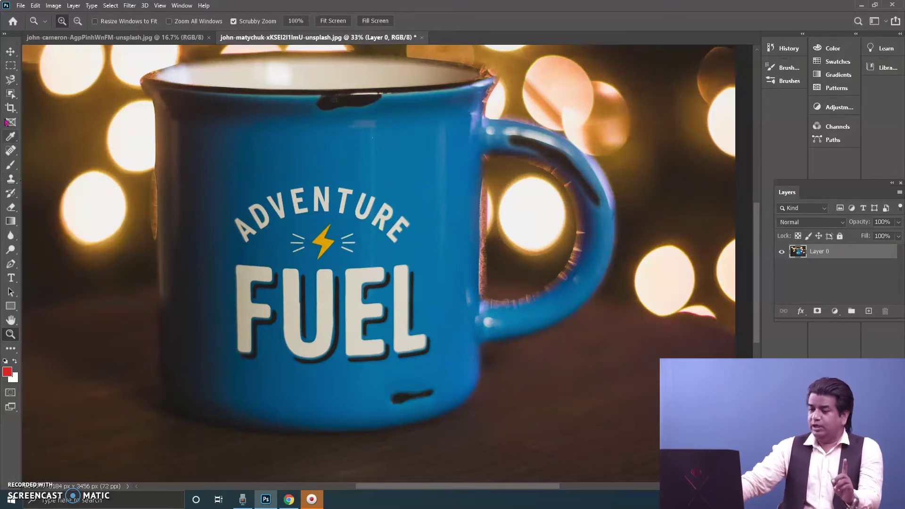
# Step: Activate the Move tool and shift the floating Layers panel inward so it partly overlaps the mug photo
pyautogui.click(11, 50)
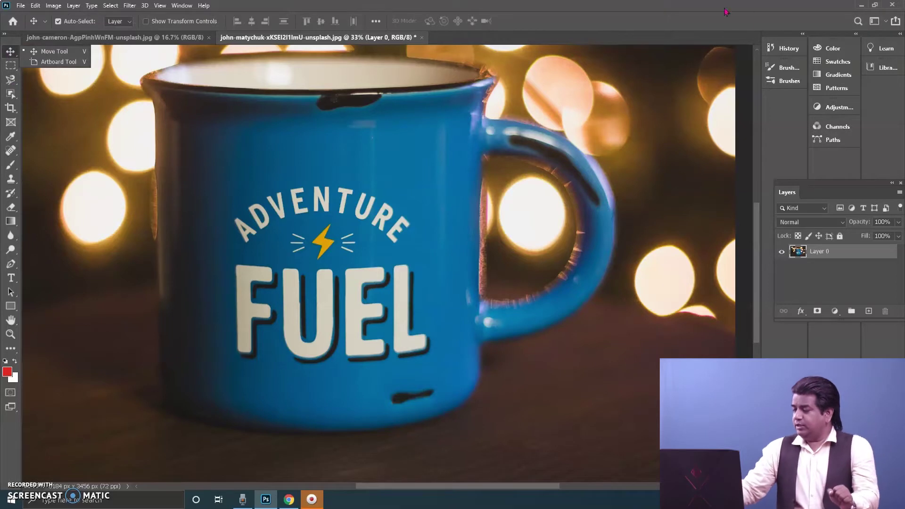
pyautogui.click(734, 191)
pyautogui.moveTo(790, 192); pyautogui.dragTo(696, 192)
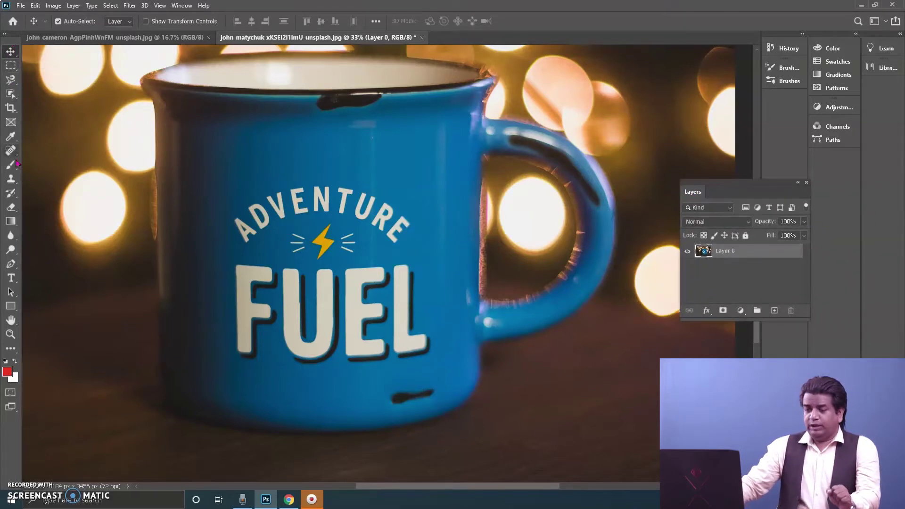
# Step: Activate the Clone Stamp tool and enlarge its brush size to 300
pyautogui.click(16, 184)
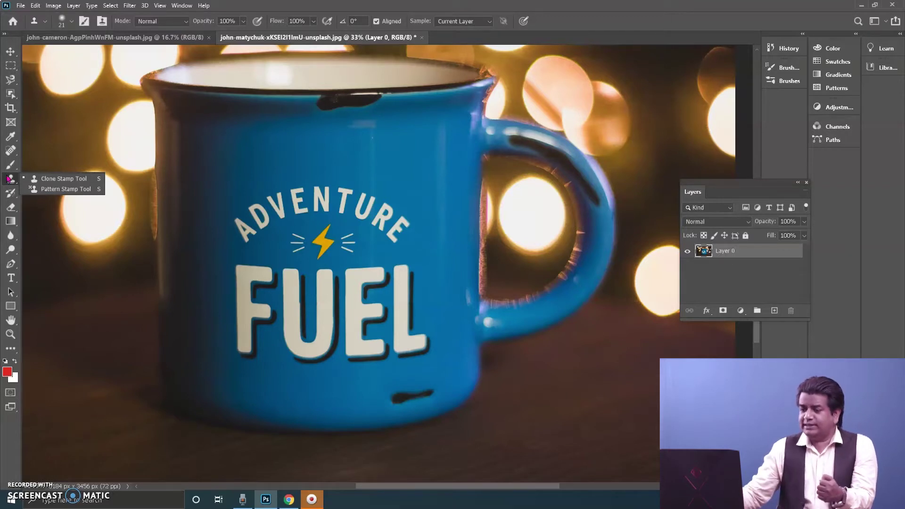
pyautogui.click(54, 179)
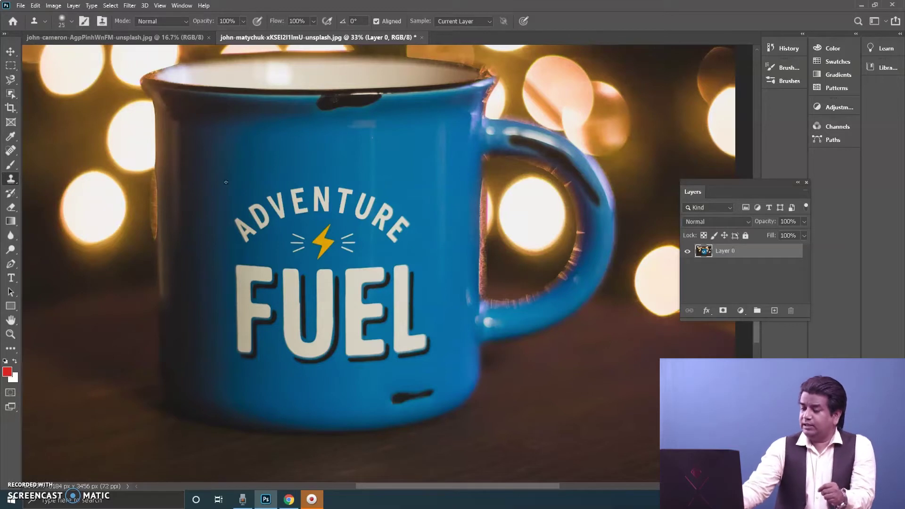
pyautogui.press(']')
pyautogui.press(']')
pyautogui.press(']')
pyautogui.press(']')
pyautogui.press(']')
pyautogui.press(']')
pyautogui.press(']')
pyautogui.press(']')
pyautogui.press(']')
pyautogui.press(']')
pyautogui.press(']')
pyautogui.press(']')
pyautogui.press(']')
pyautogui.press(']')
pyautogui.press(']')
pyautogui.press('[')
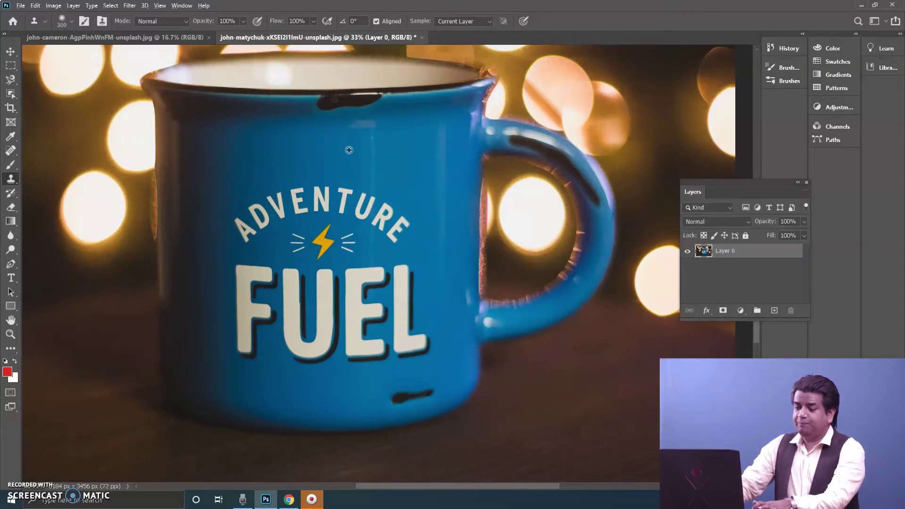
# Step: Try cloning the yellow lightning bolt onto the blank blue area above the word ADVENTURE, and undo it
pyautogui.keyDown('alt'); pyautogui.click(325, 243); pyautogui.keyUp('alt')
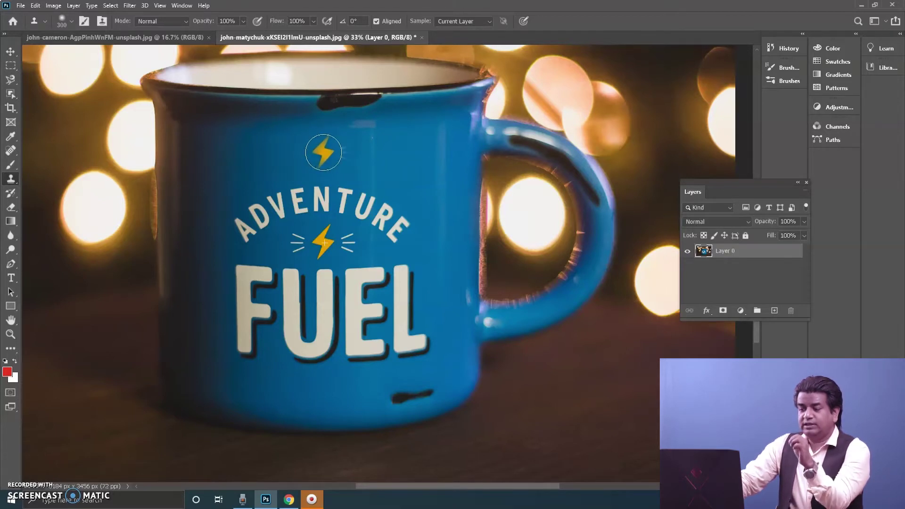
pyautogui.moveTo(326, 147)
pyautogui.mouseDown()
pyautogui.moveTo(314, 159)
pyautogui.moveTo(330, 155)
pyautogui.moveTo(337, 139)
pyautogui.moveTo(344, 146)
pyautogui.moveTo(327, 151)
pyautogui.mouseUp()
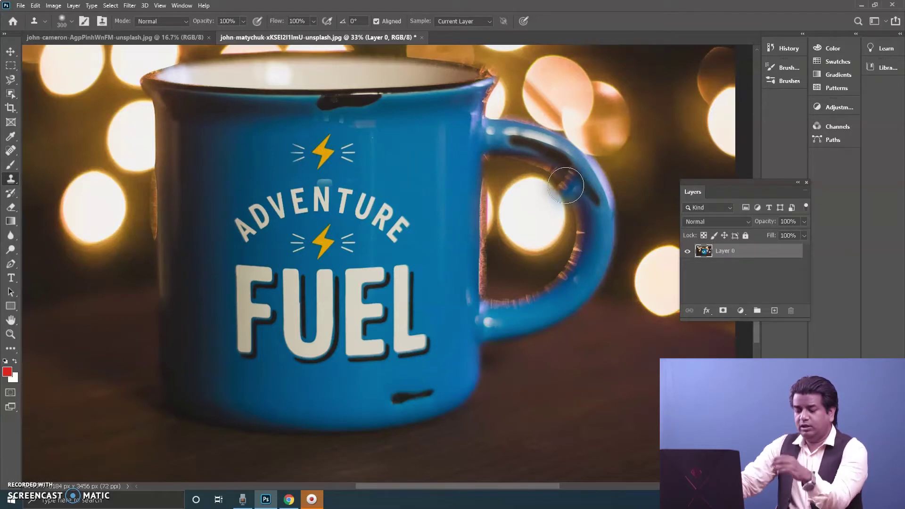
pyautogui.hotkey('ctrl', 'shift', 'z')
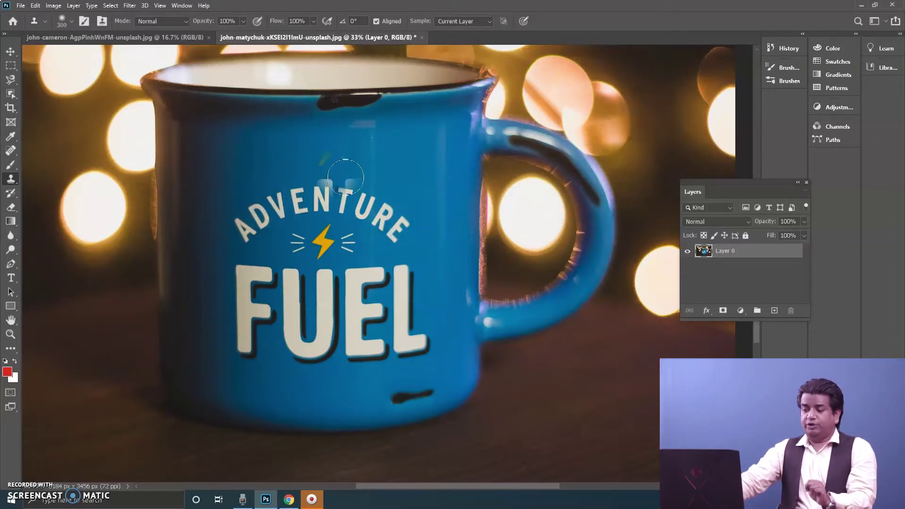
pyautogui.press('alt')
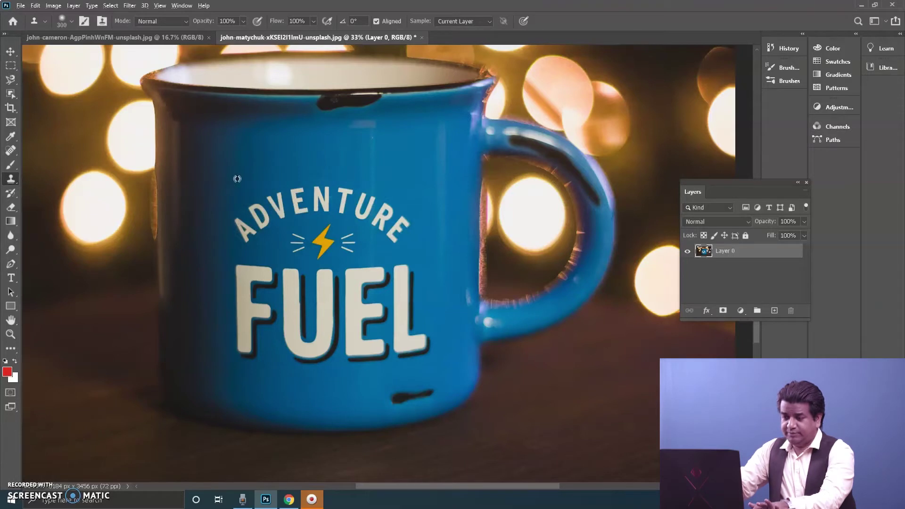
# Step: Try covering the word ADVENTURE with plain blue sampled just above its first letter, using the 300 brush
pyautogui.keyDown('alt'); pyautogui.click(234, 182); pyautogui.keyUp('alt')
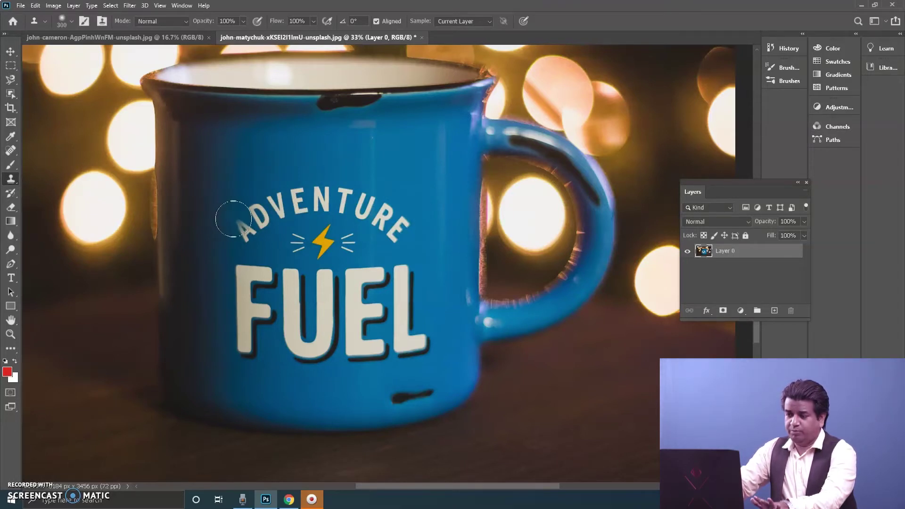
pyautogui.moveTo(237, 221)
pyautogui.mouseDown()
pyautogui.moveTo(256, 209)
pyautogui.moveTo(252, 225)
pyautogui.moveTo(253, 211)
pyautogui.moveTo(243, 217)
pyautogui.moveTo(254, 208)
pyautogui.moveTo(314, 194)
pyautogui.moveTo(375, 201)
pyautogui.moveTo(413, 226)
pyautogui.moveTo(374, 206)
pyautogui.mouseUp()
pyautogui.hotkey('ctrl', 'z')
# Step: Reduce the Clone Stamp brush size to 175
pyautogui.press('[')
pyautogui.press('[')
pyautogui.press('[')
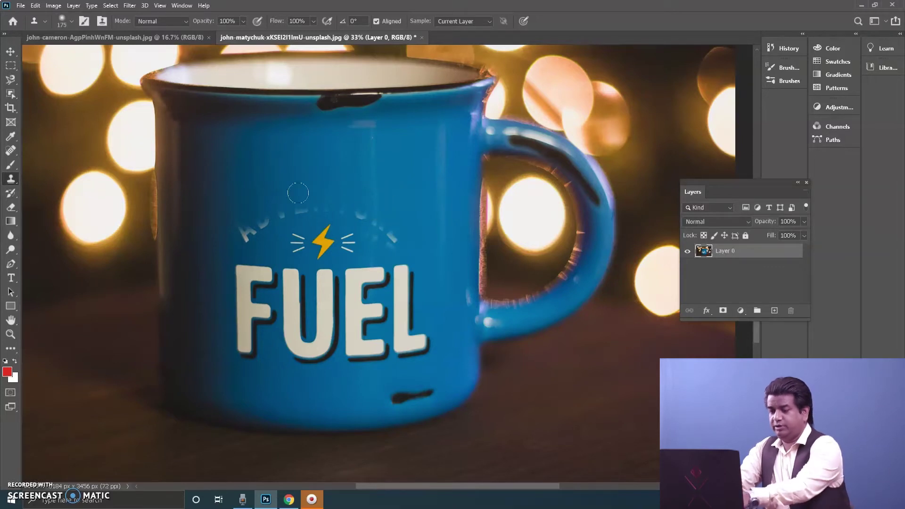
# Step: Clone plain blue mug surface over the remaining letters of ADVENTURE with the smaller brush, and undo the strokes
pyautogui.keyDown('alt'); pyautogui.click(229, 190); pyautogui.keyUp('alt')
pyautogui.moveTo(232, 226)
pyautogui.mouseDown()
pyautogui.moveTo(250, 232)
pyautogui.moveTo(271, 210)
pyautogui.mouseUp()
pyautogui.moveTo(248, 232)
pyautogui.mouseDown()
pyautogui.moveTo(304, 208)
pyautogui.moveTo(347, 205)
pyautogui.moveTo(376, 215)
pyautogui.moveTo(394, 236)
pyautogui.mouseUp()
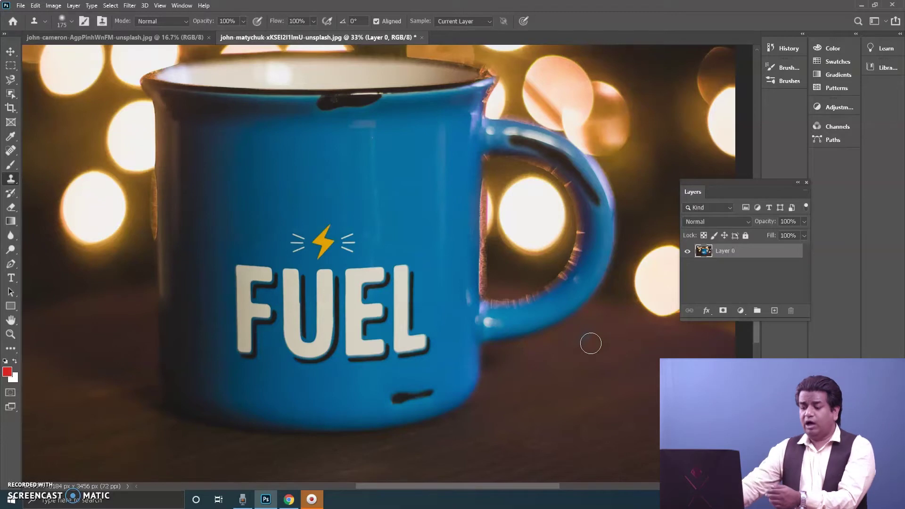
pyautogui.keyDown('alt'); pyautogui.click(598, 205); pyautogui.keyUp('alt')
pyautogui.hotkey('ctrl', 'z')
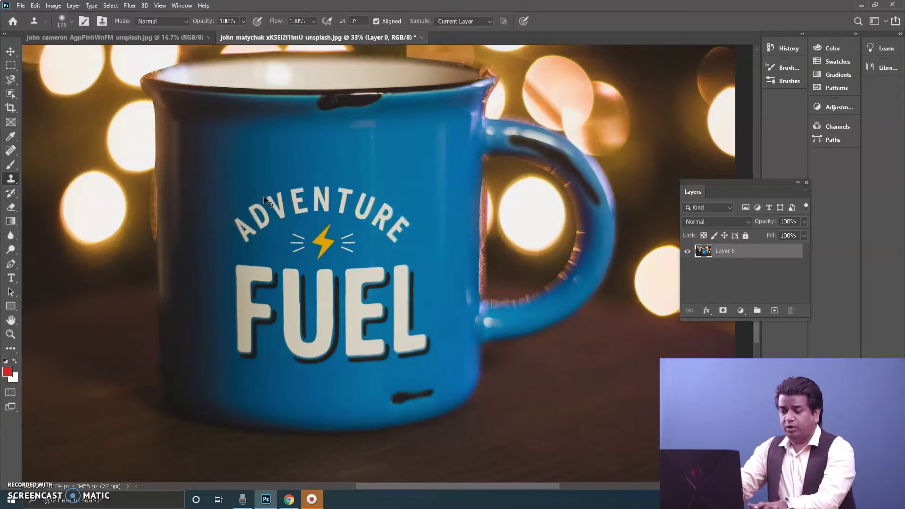
# Step: Try cloning over the word ADVENTURE again and over the black mark near the mug's lower edge, undoing both
pyautogui.keyDown('alt'); pyautogui.click(229, 188); pyautogui.keyUp('alt')
pyautogui.moveTo(235, 221)
pyautogui.mouseDown()
pyautogui.moveTo(290, 195)
pyautogui.moveTo(251, 223)
pyautogui.moveTo(307, 190)
pyautogui.moveTo(344, 189)
pyautogui.moveTo(389, 204)
pyautogui.moveTo(408, 223)
pyautogui.moveTo(381, 203)
pyautogui.moveTo(400, 224)
pyautogui.moveTo(408, 212)
pyautogui.moveTo(401, 232)
pyautogui.moveTo(386, 230)
pyautogui.moveTo(392, 237)
pyautogui.moveTo(366, 221)
pyautogui.moveTo(396, 223)
pyautogui.moveTo(380, 214)
pyautogui.moveTo(326, 205)
pyautogui.moveTo(345, 203)
pyautogui.moveTo(331, 199)
pyautogui.moveTo(257, 218)
pyautogui.moveTo(253, 237)
pyautogui.mouseUp()
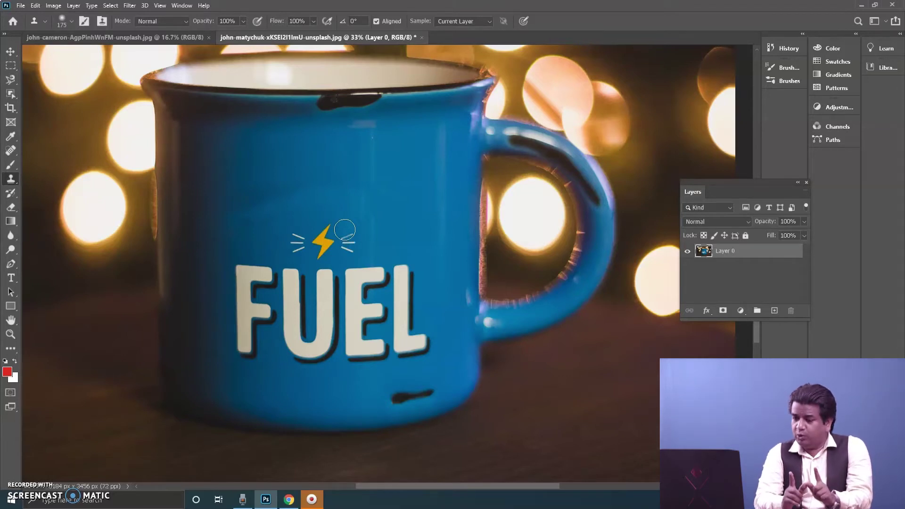
pyautogui.hotkey('ctrl', 'z')
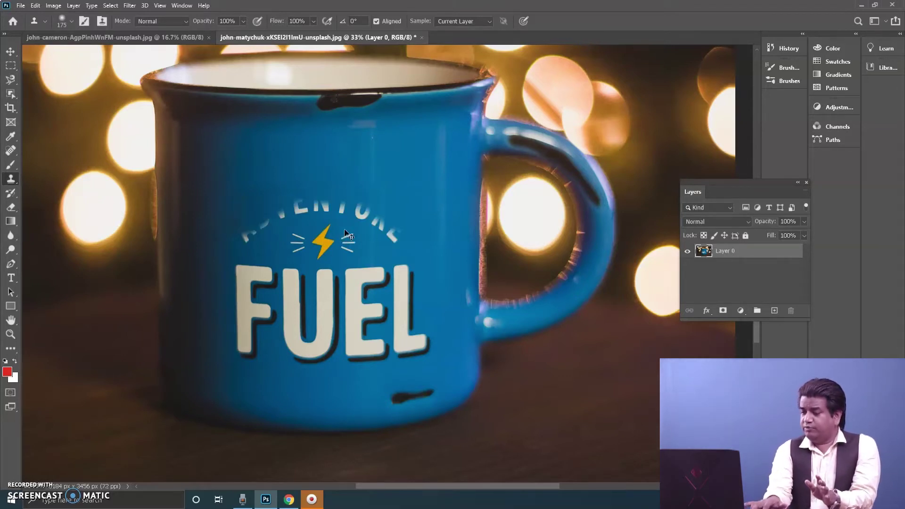
pyautogui.hotkey('ctrl', 'z')
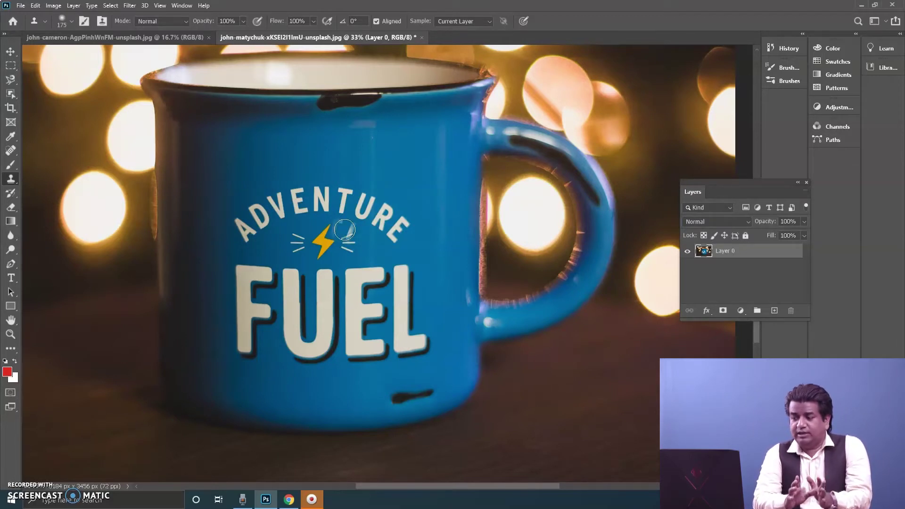
pyautogui.moveTo(409, 396); pyautogui.dragTo(426, 394)
pyautogui.hotkey('ctrl', 'z')
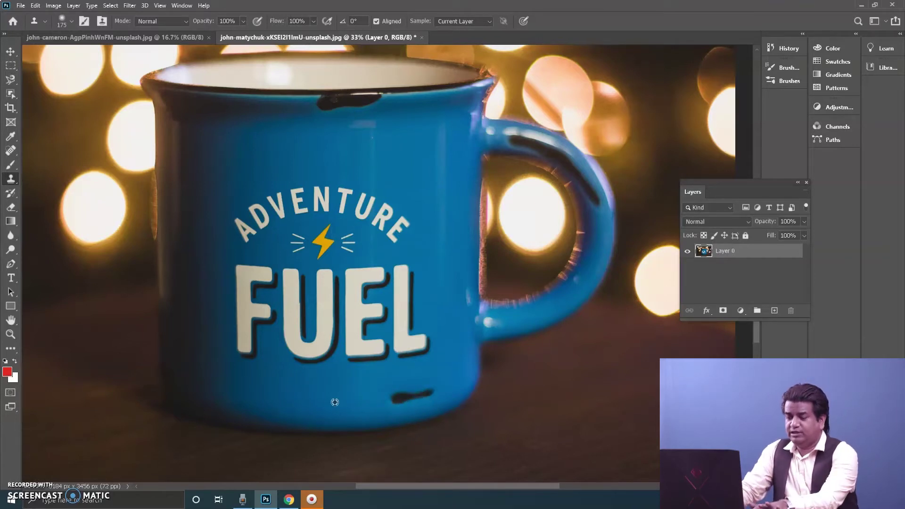
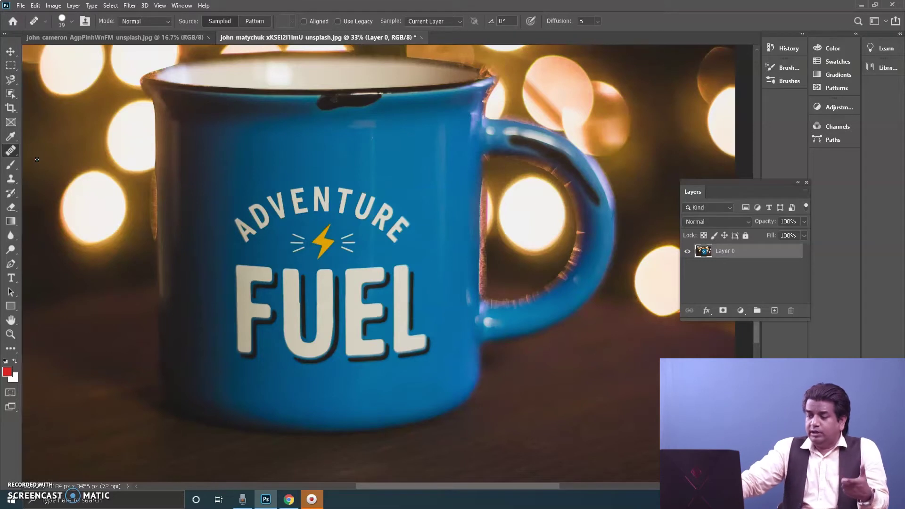
# Step: Switch to the Healing Brush tool and enlarge its brush size to 150
pyautogui.rightClick(11, 151)
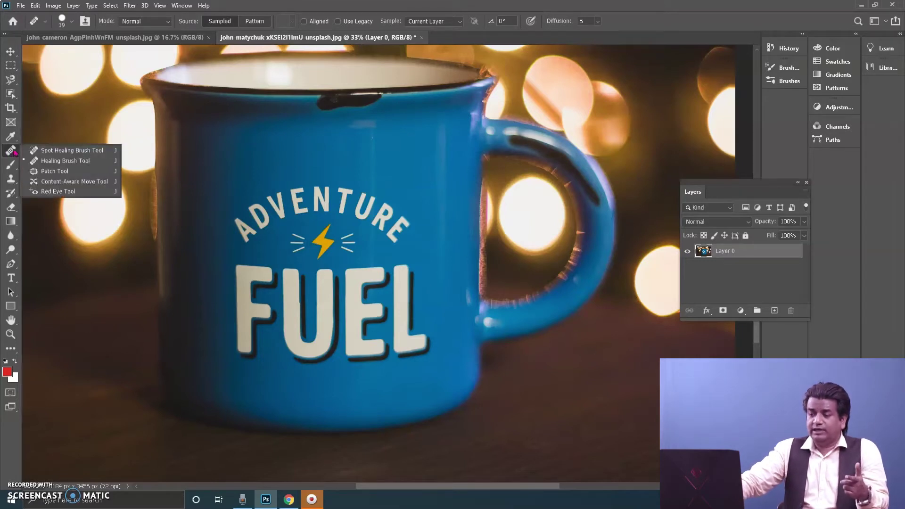
pyautogui.click(43, 161)
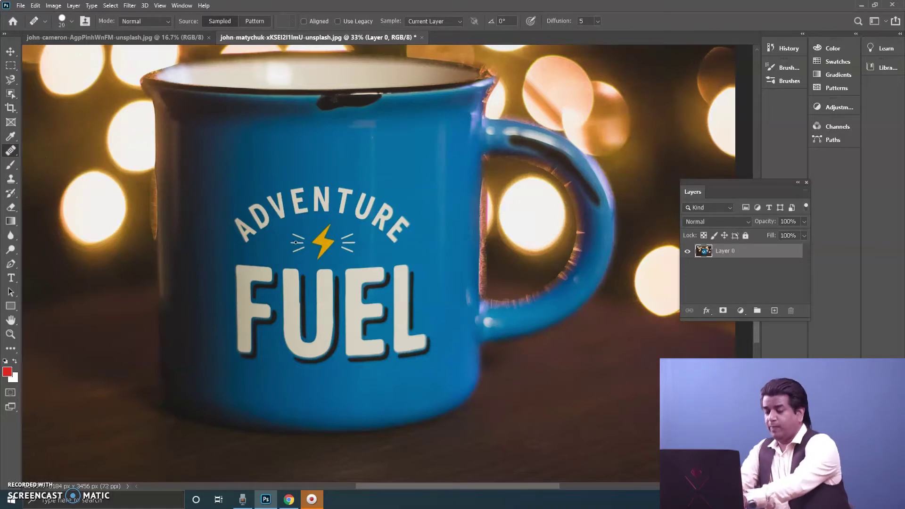
pyautogui.press(']')
pyautogui.press(']')
pyautogui.press(']')
# Step: Sample the yellow lightning bolt and paint a healed copy with its rays above the word ADVENTURE, slightly left of centre
pyautogui.keyDown('alt'); pyautogui.click(326, 248); pyautogui.keyUp('alt')
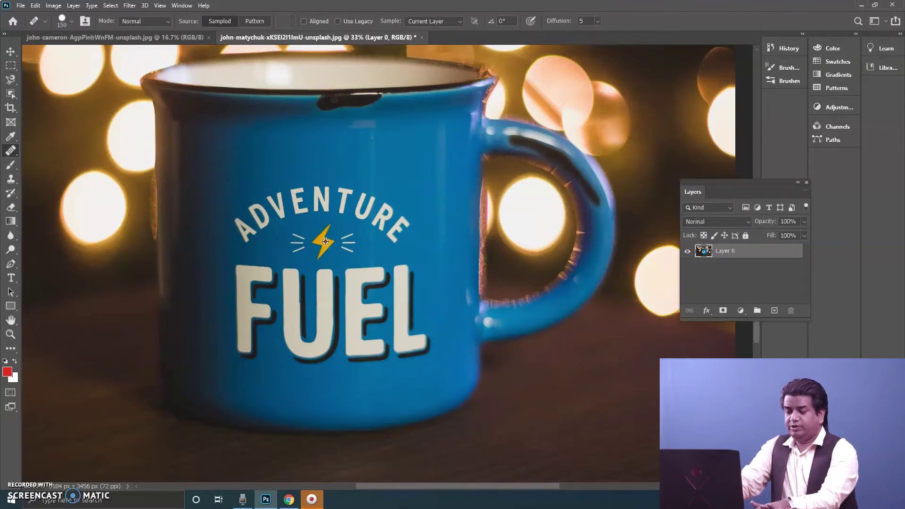
pyautogui.moveTo(294, 136); pyautogui.dragTo(283, 152)
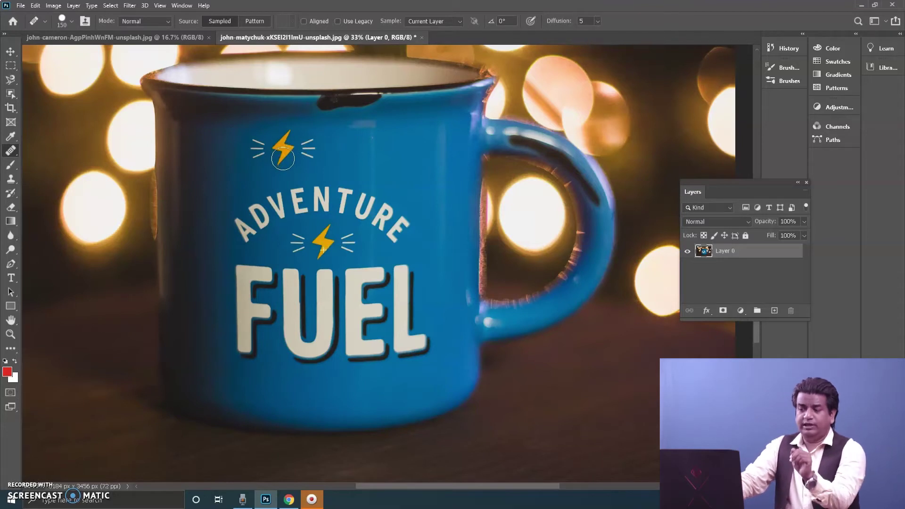
pyautogui.moveTo(345, 250); pyautogui.dragTo(344, 269)
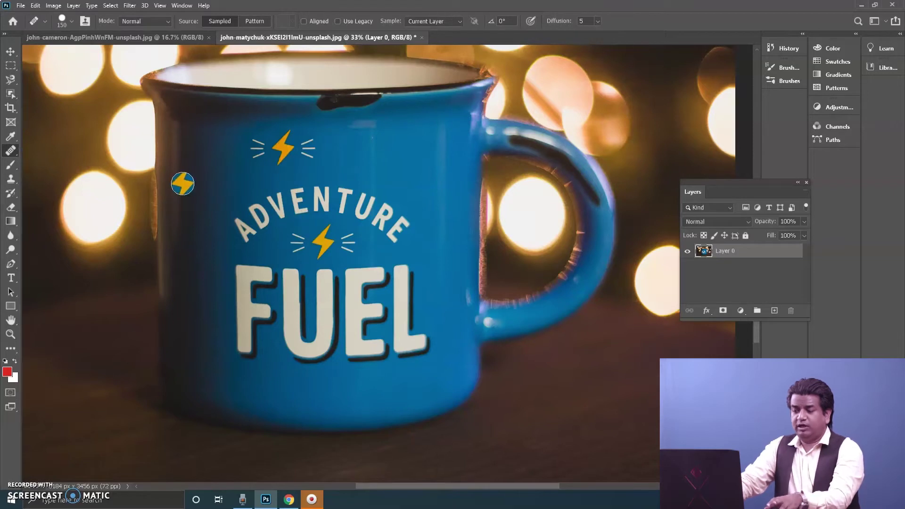
# Step: Paint healed copies of the bolt on the mug's dark left side, the dark table and the bright bokeh light left of the mug
pyautogui.moveTo(180, 186)
pyautogui.mouseDown()
pyautogui.moveTo(182, 165)
pyautogui.moveTo(176, 187)
pyautogui.mouseUp()
pyautogui.click(101, 357)
pyautogui.moveTo(105, 190); pyautogui.dragTo(92, 225)
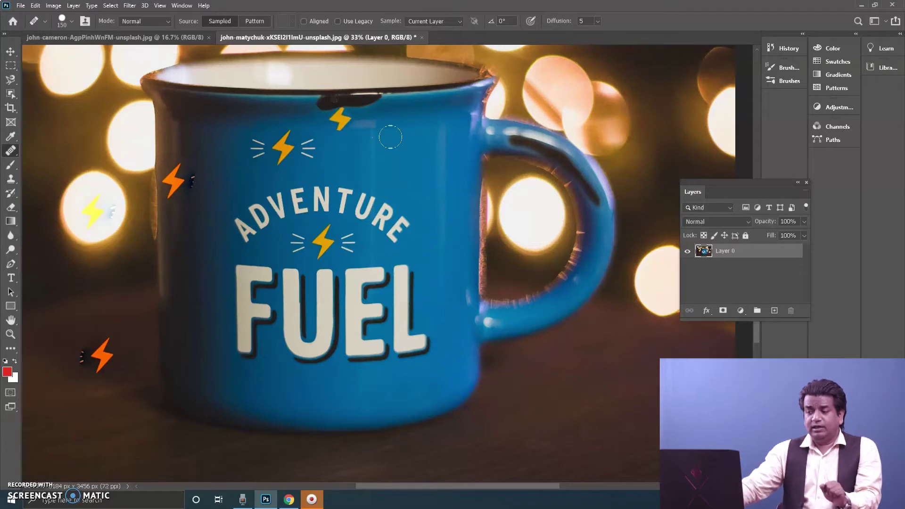
pyautogui.click(170, 287)
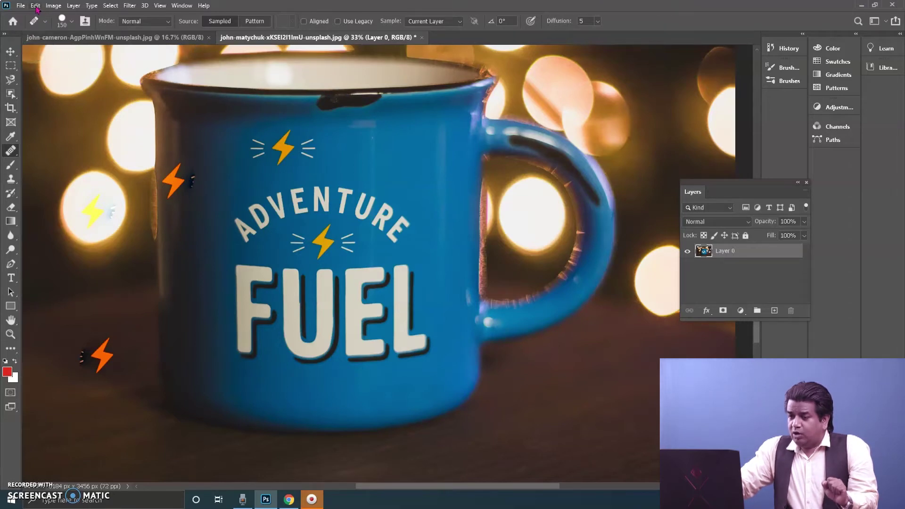
# Step: Open the image pexels-photo-609549 from the photoshop folder on the Desktop
pyautogui.click(21, 6)
pyautogui.click(30, 26)
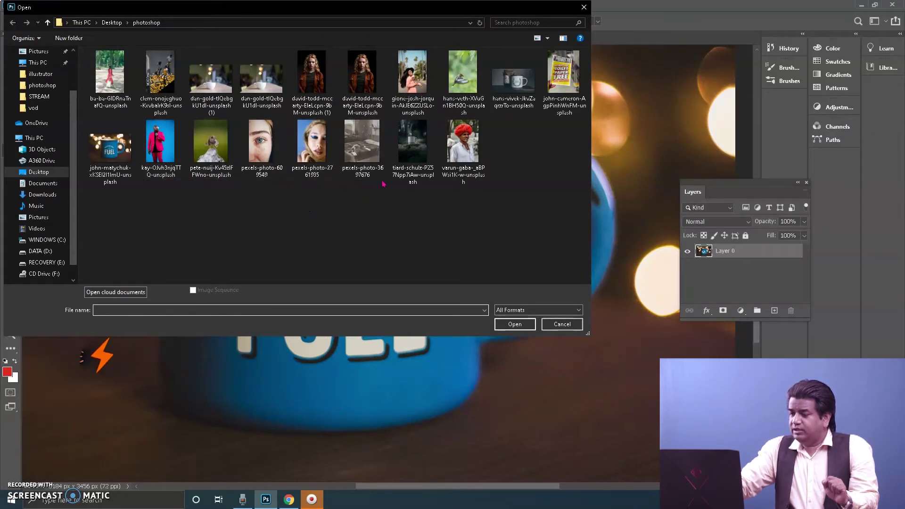
pyautogui.click(263, 144)
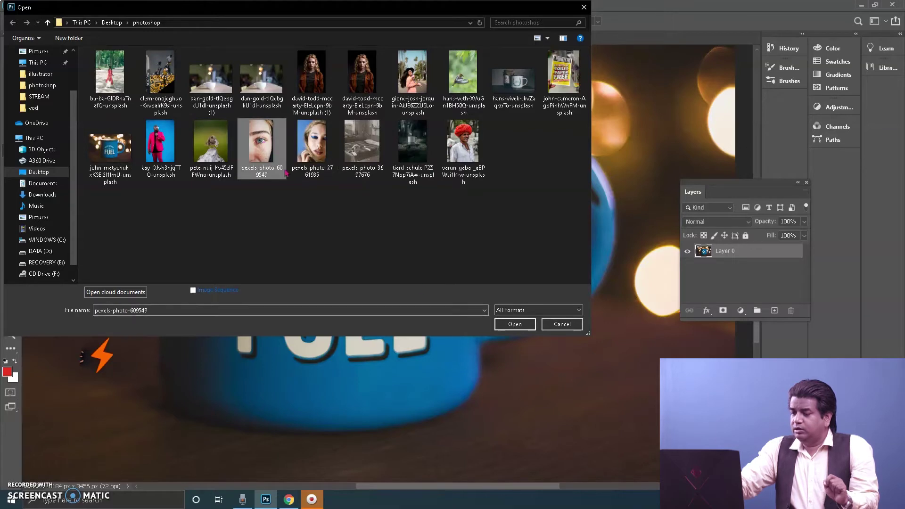
pyautogui.click(511, 324)
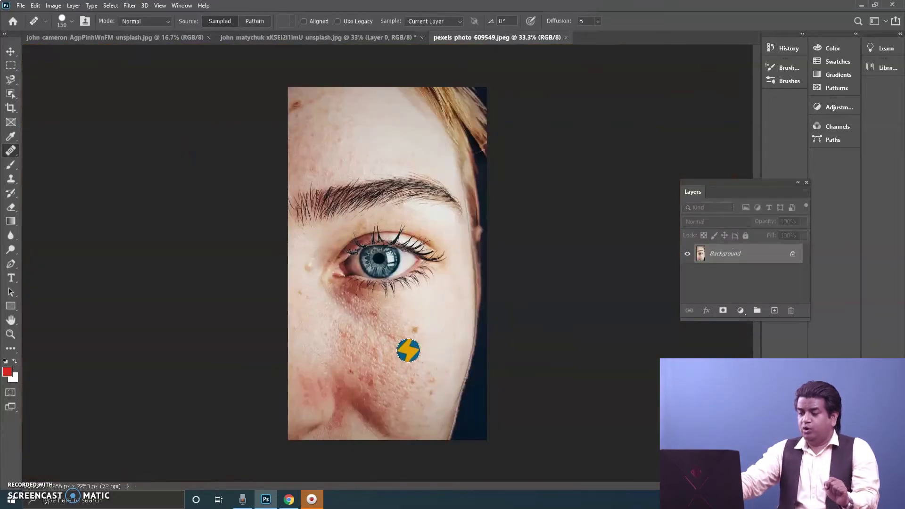
# Step: Clone clean skin over the brown spot below the outer corner of the eye with the Clone Stamp tool
pyautogui.click(12, 54)
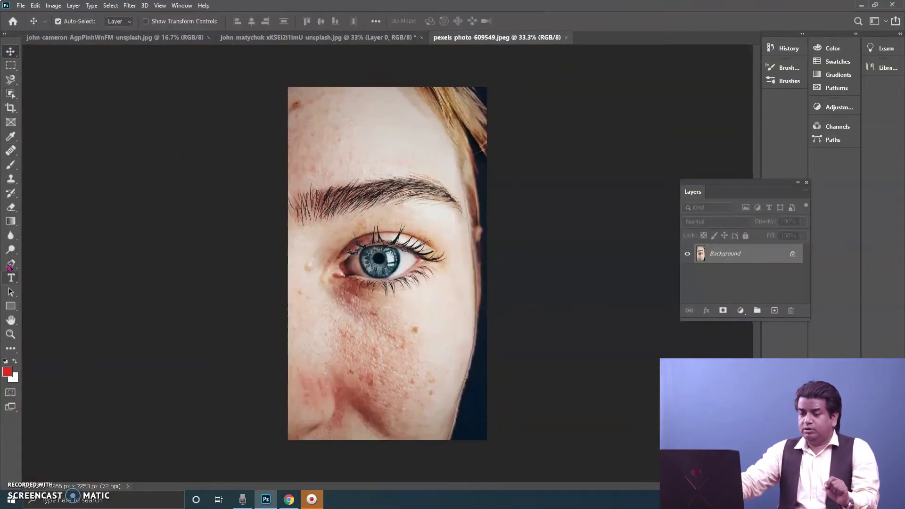
pyautogui.click(14, 178)
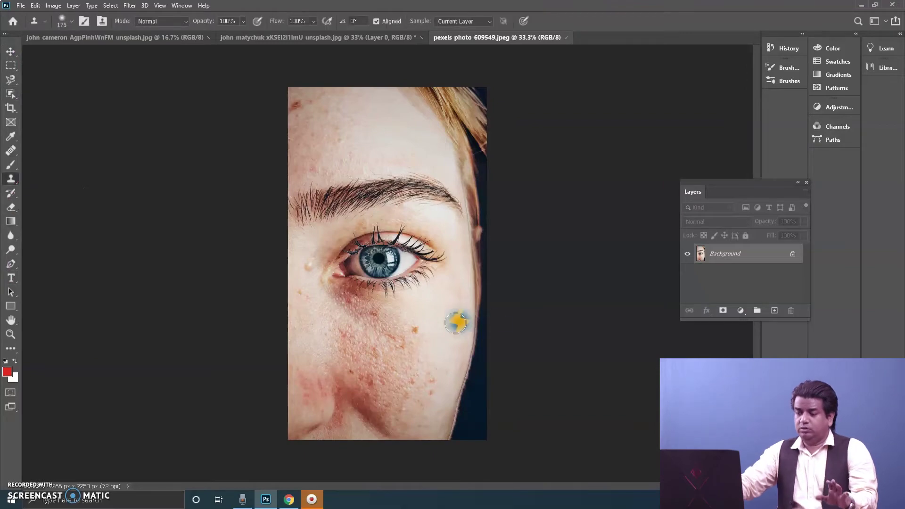
pyautogui.hotkey('ctrl', '+')
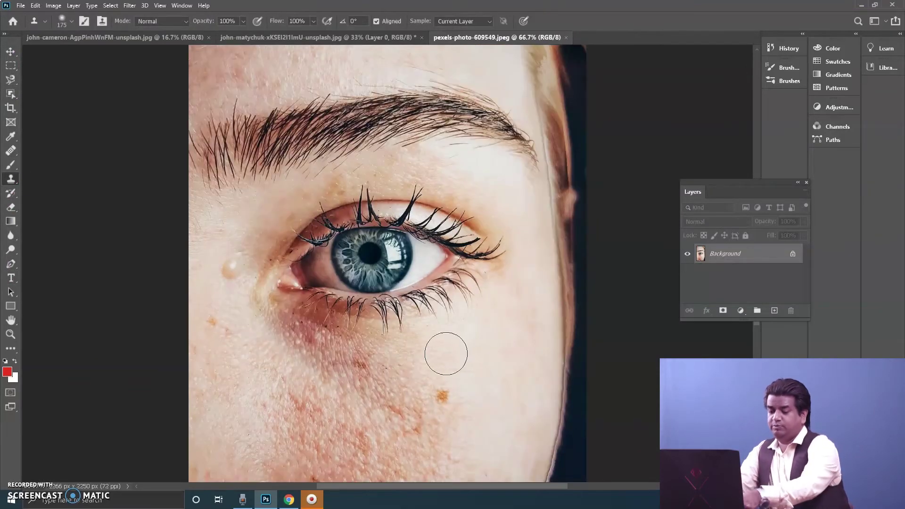
pyautogui.moveTo(445, 348); pyautogui.dragTo(431, 239)
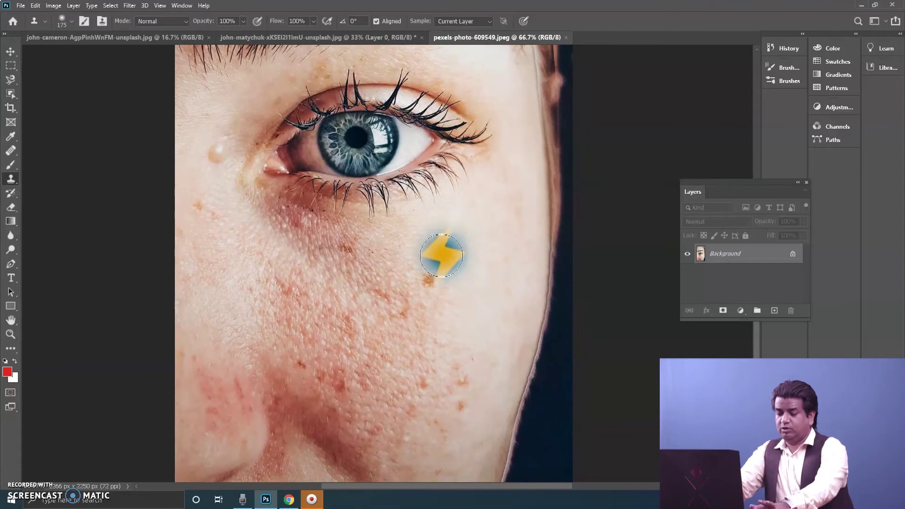
pyautogui.keyDown('alt'); pyautogui.click(461, 293); pyautogui.keyUp('alt')
pyautogui.click(431, 283)
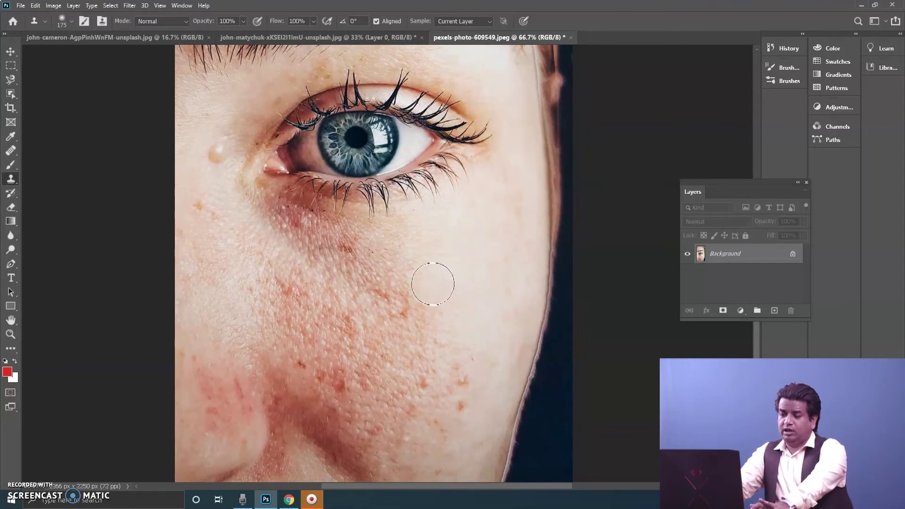
# Step: Clone lighter skin over the red cheek blemishes, the bump beside the inner eye corner and the reddish under-eye area
pyautogui.moveTo(384, 296)
pyautogui.mouseDown()
pyautogui.moveTo(374, 293)
pyautogui.moveTo(402, 310)
pyautogui.moveTo(369, 296)
pyautogui.moveTo(339, 318)
pyautogui.moveTo(351, 326)
pyautogui.mouseUp()
pyautogui.moveTo(353, 374)
pyautogui.mouseDown()
pyautogui.moveTo(337, 377)
pyautogui.moveTo(307, 358)
pyautogui.mouseUp()
pyautogui.moveTo(435, 385)
pyautogui.mouseDown()
pyautogui.moveTo(476, 369)
pyautogui.moveTo(465, 379)
pyautogui.moveTo(461, 409)
pyautogui.moveTo(470, 373)
pyautogui.mouseUp()
pyautogui.moveTo(353, 394)
pyautogui.mouseDown()
pyautogui.moveTo(333, 392)
pyautogui.moveTo(349, 373)
pyautogui.mouseUp()
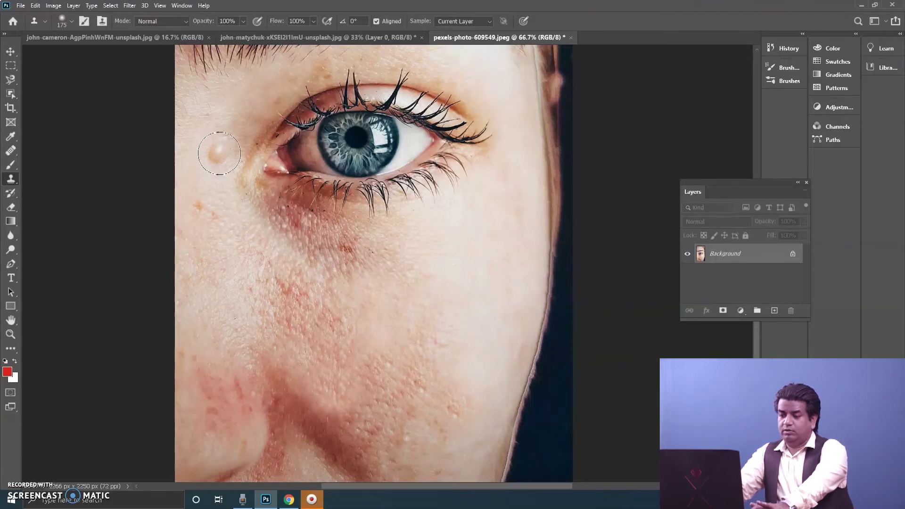
pyautogui.moveTo(217, 152); pyautogui.dragTo(218, 148)
pyautogui.moveTo(294, 227)
pyautogui.mouseDown()
pyautogui.moveTo(345, 250)
pyautogui.moveTo(334, 242)
pyautogui.moveTo(339, 259)
pyautogui.mouseUp()
pyautogui.moveTo(289, 278); pyautogui.dragTo(289, 283)
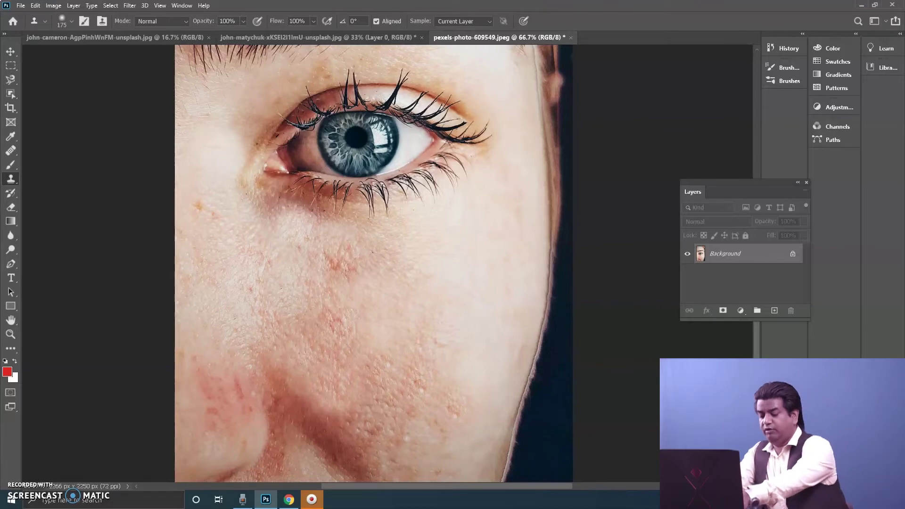
pyautogui.hotkey('ctrl', '-')
pyautogui.hotkey('ctrl', '-')
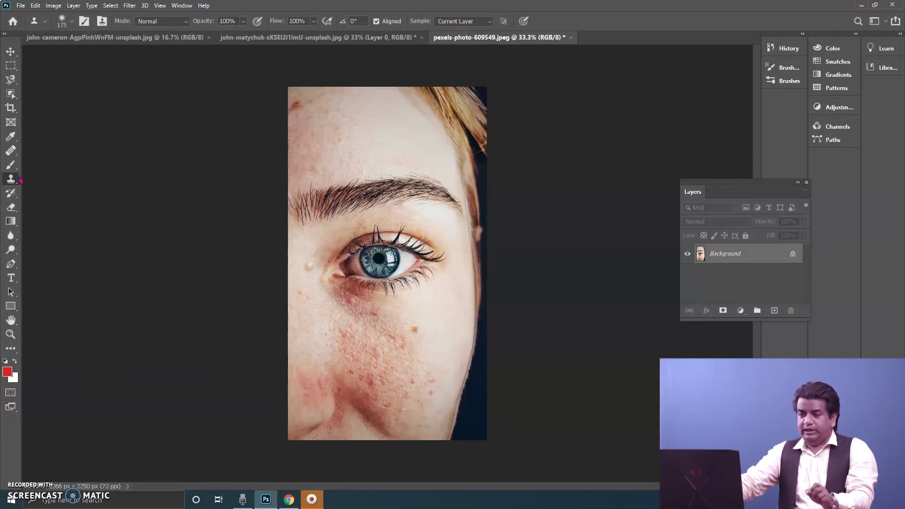
# Step: Switch to the Healing Brush tool and reduce its brush size to 60
pyautogui.click(12, 154)
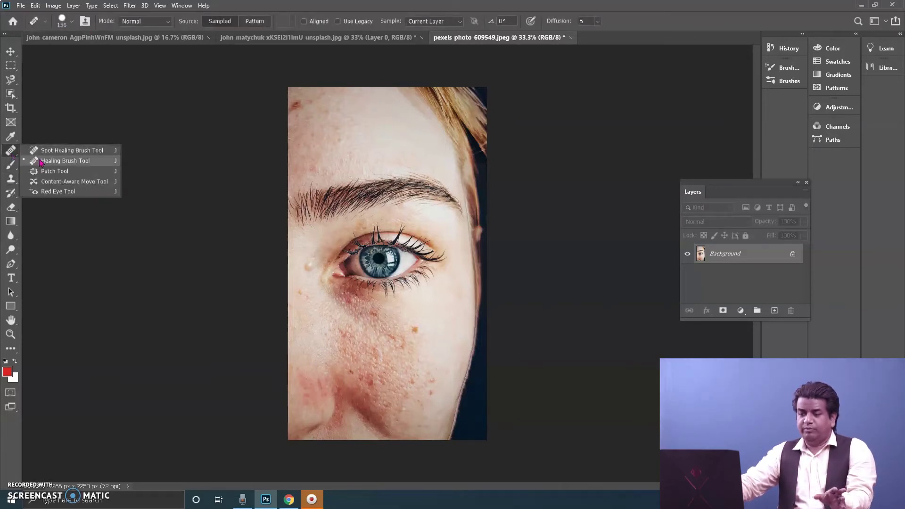
pyautogui.click(65, 161)
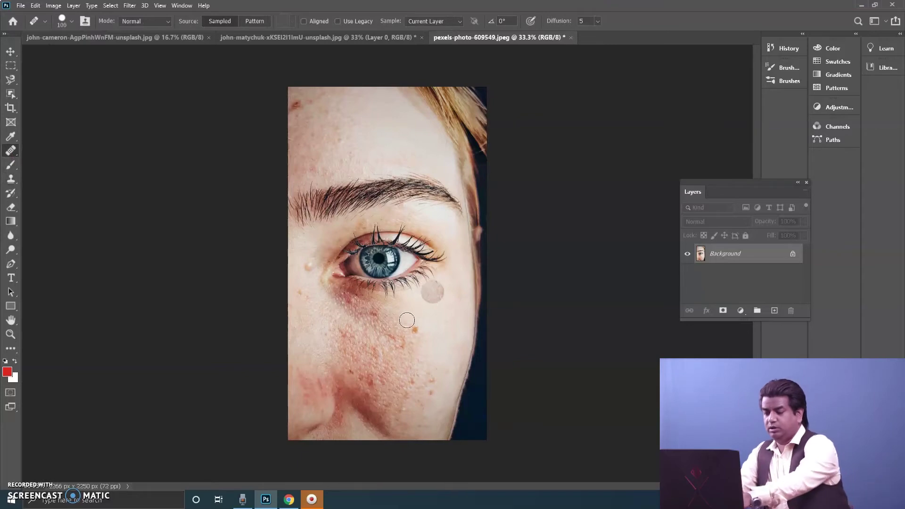
pyautogui.press('[')
pyautogui.press('[')
pyautogui.press('[')
pyautogui.press('[')
pyautogui.hotkey('ctrl', '+')
pyautogui.hotkey('ctrl', '+')
pyautogui.hotkey('ctrl', '+')
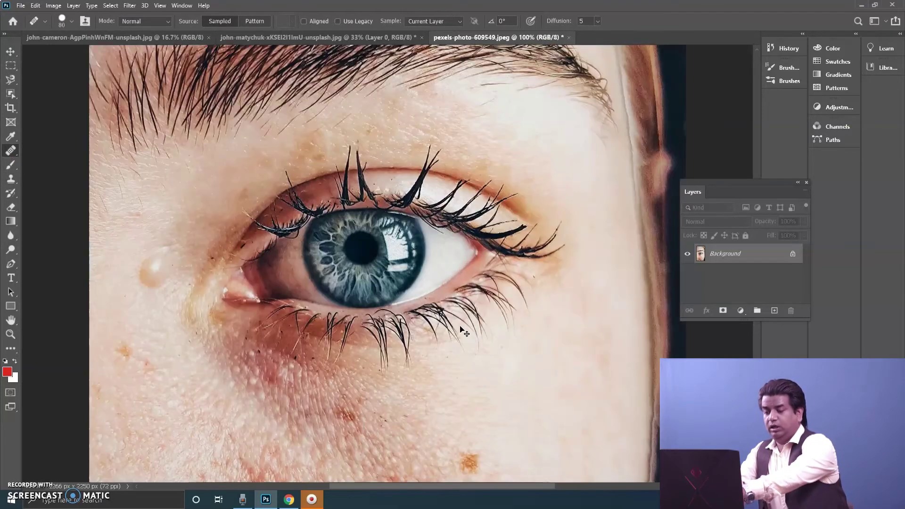
pyautogui.moveTo(462, 327); pyautogui.dragTo(189, 231)
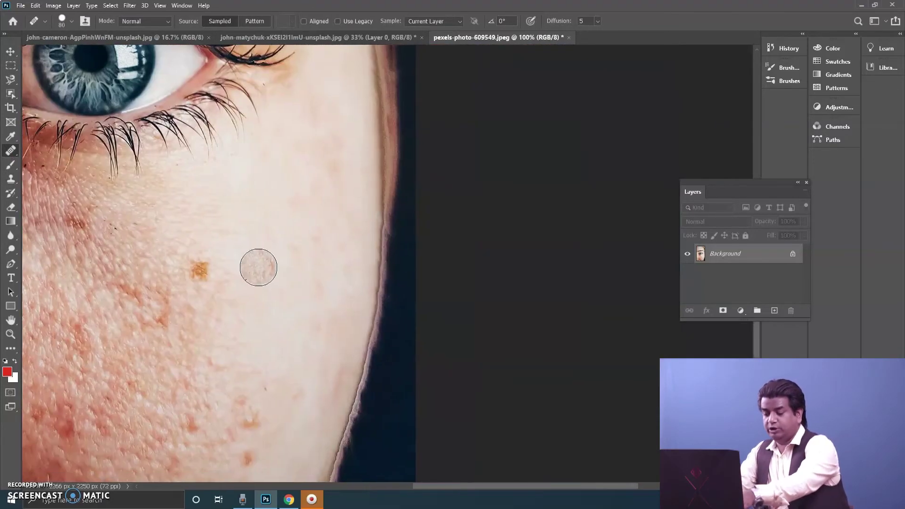
pyautogui.press('[')
pyautogui.press('[')
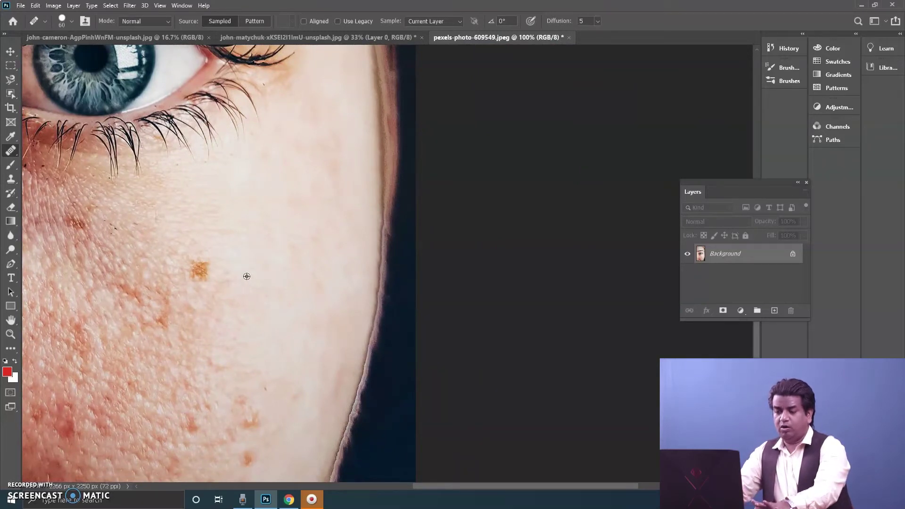
# Step: Heal the brown spot below the outer eye corner and the red spots along the outer cheek using nearby skin
pyautogui.click(205, 272)
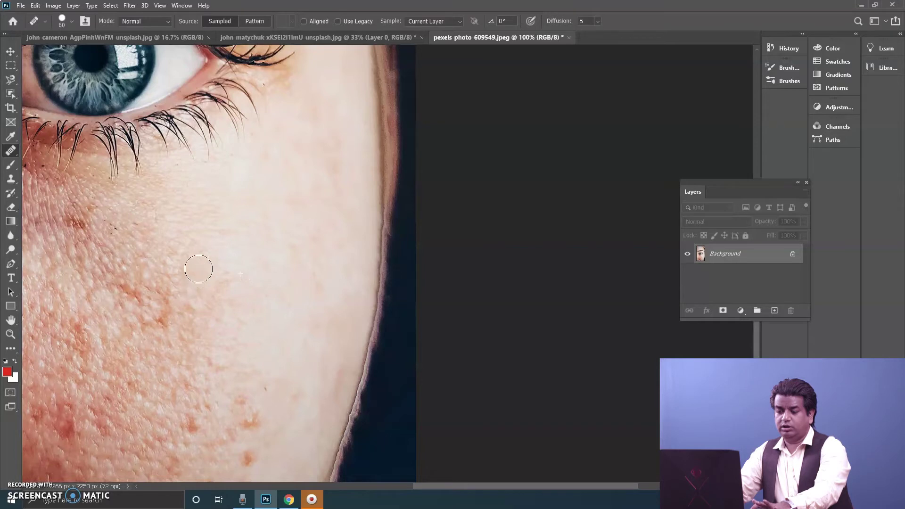
pyautogui.click(173, 268)
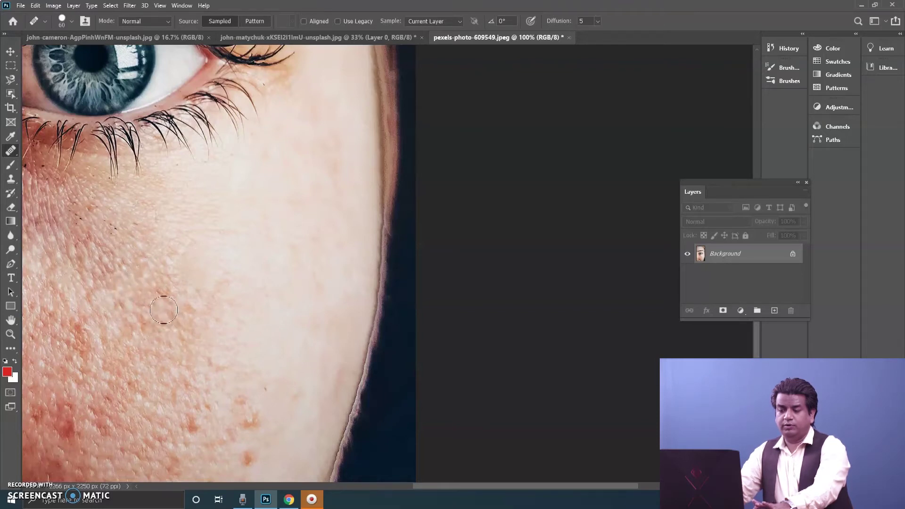
pyautogui.keyDown('alt'); pyautogui.click(216, 376); pyautogui.keyUp('alt')
pyautogui.click(191, 429)
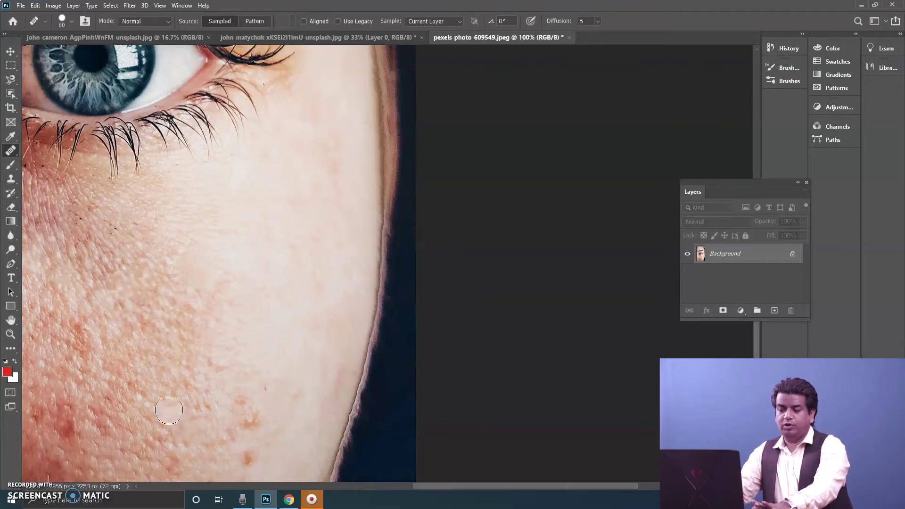
pyautogui.click(247, 411)
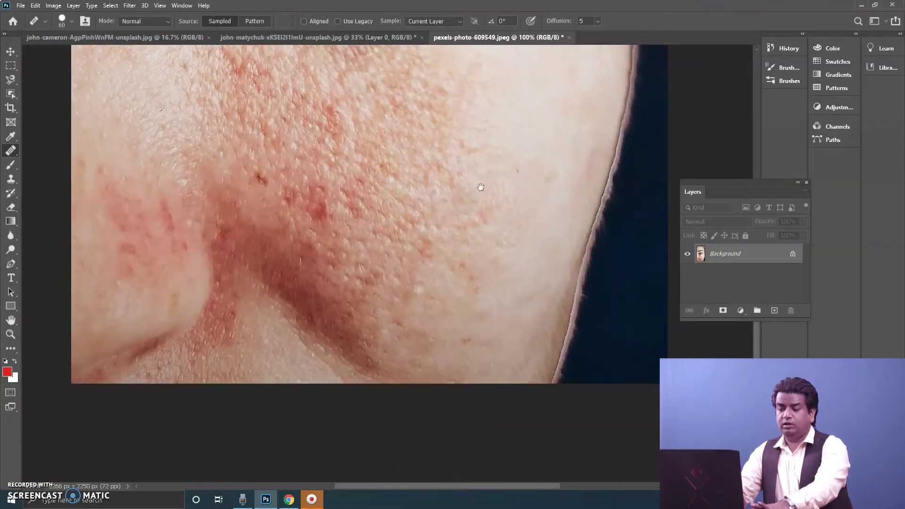
# Step: Heal the red and dark spots on the lower cheek above the nose fold with sampled cheek skin
pyautogui.moveTo(211, 420); pyautogui.dragTo(481, 186)
pyautogui.click(329, 208)
pyautogui.click(326, 168)
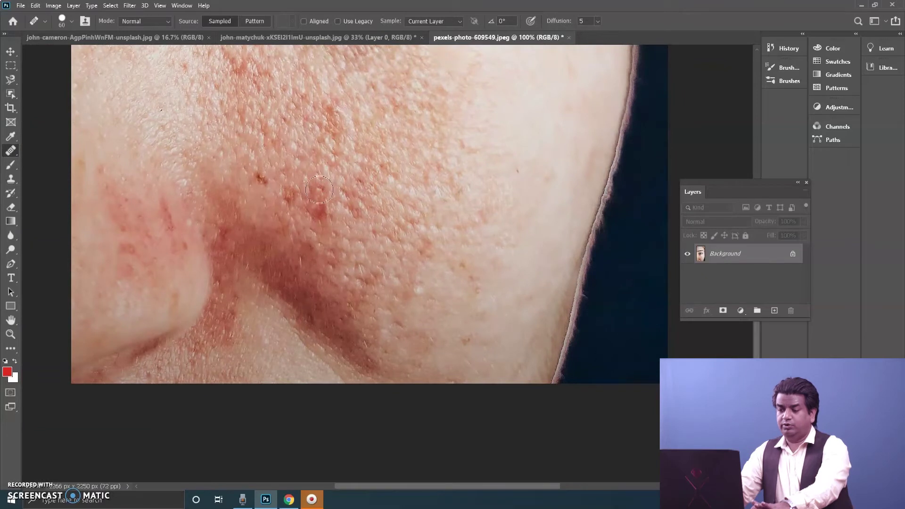
pyautogui.click(321, 211)
pyautogui.click(361, 238)
pyautogui.click(362, 184)
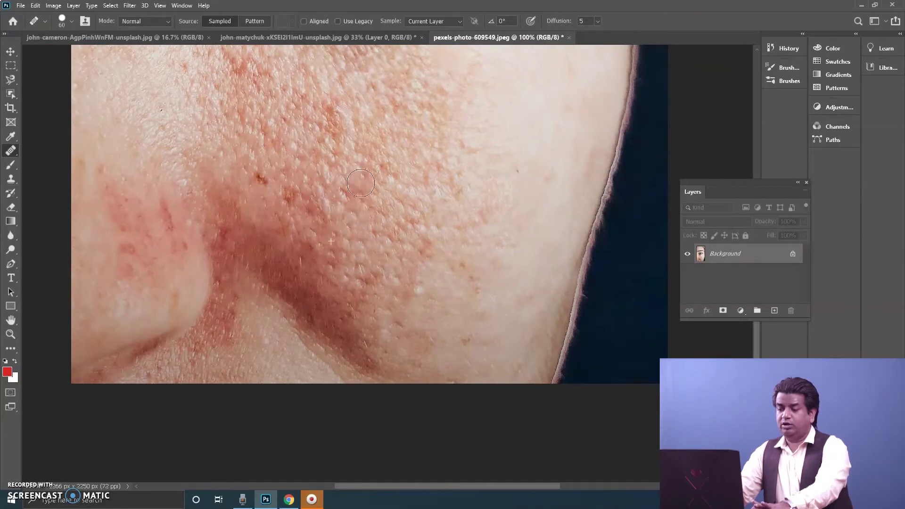
pyautogui.moveTo(261, 178); pyautogui.dragTo(356, 296)
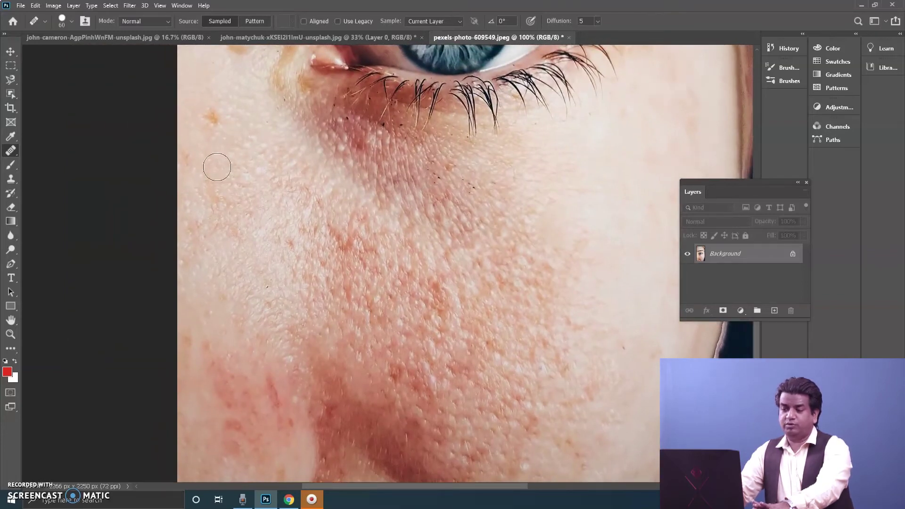
# Step: Heal the orange spot on the side of the nose, the bump beside the inner eye corner and the red patch below the eye
pyautogui.moveTo(216, 117); pyautogui.dragTo(290, 302)
pyautogui.click(250, 202)
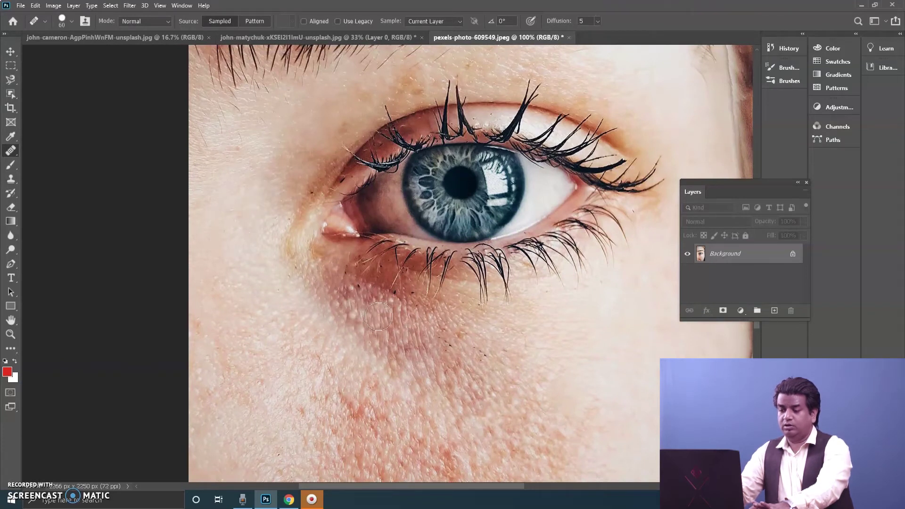
pyautogui.moveTo(340, 377); pyautogui.dragTo(307, 274)
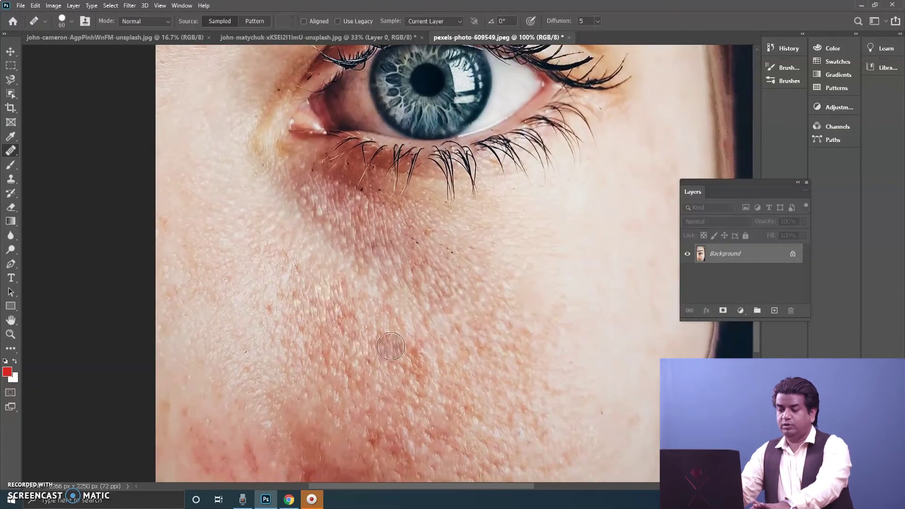
# Step: Heal the remaining reddish spots on the cheek just above the nose fold
pyautogui.moveTo(482, 316); pyautogui.dragTo(484, 172)
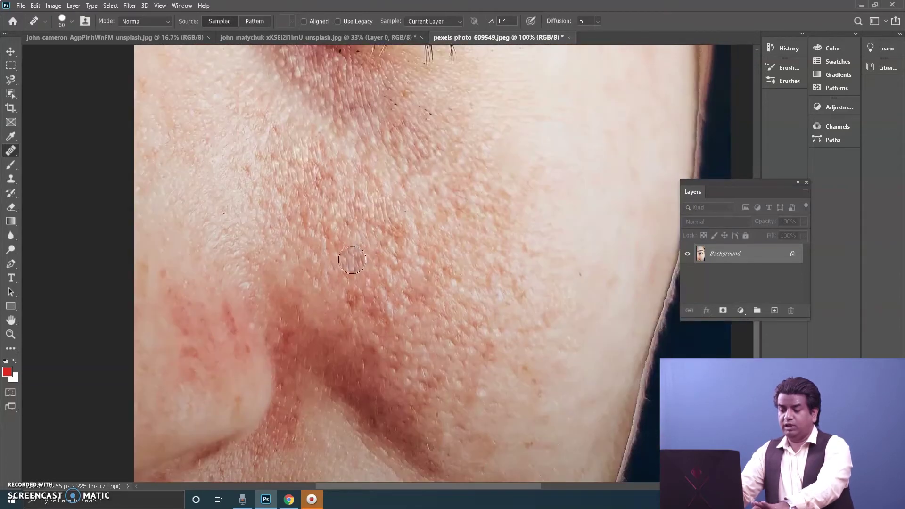
pyautogui.moveTo(352, 264); pyautogui.dragTo(347, 274)
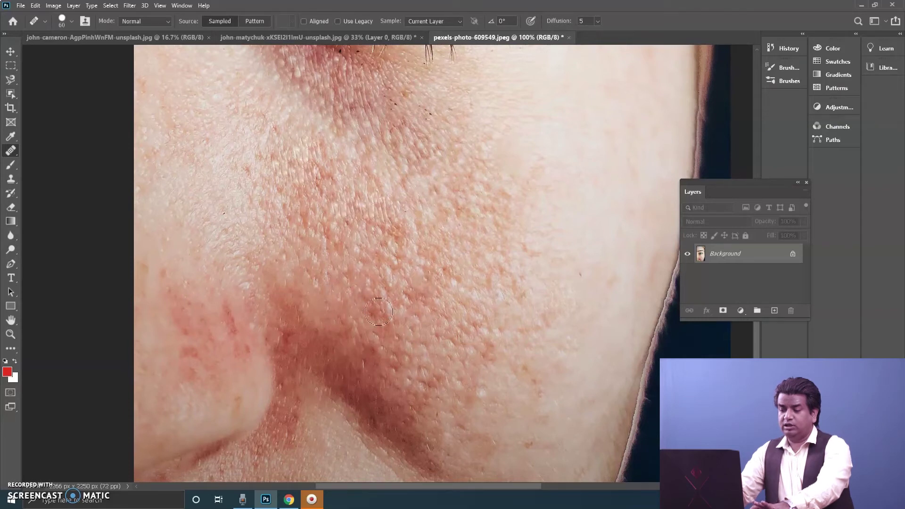
pyautogui.click(434, 329)
pyautogui.click(319, 338)
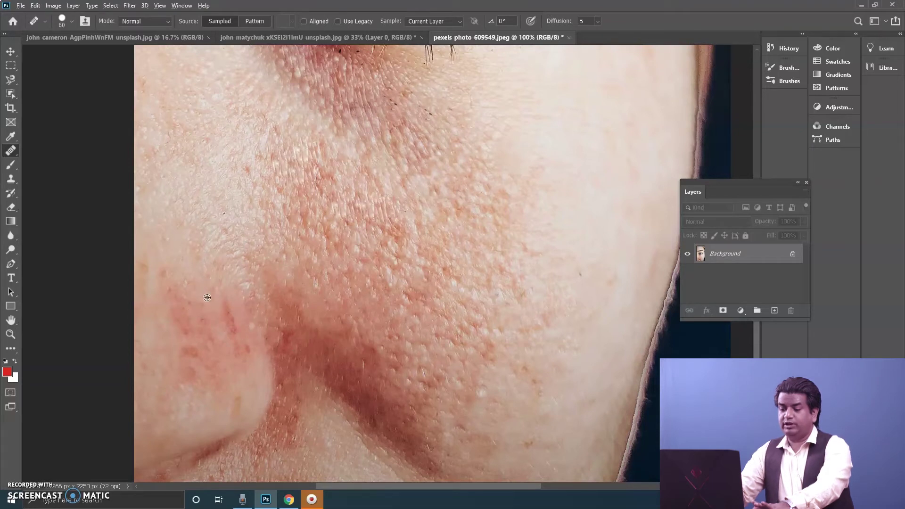
# Step: Heal the red marks on the side of the nose above the nostril with nearby skin texture
pyautogui.click(233, 317)
pyautogui.click(253, 431)
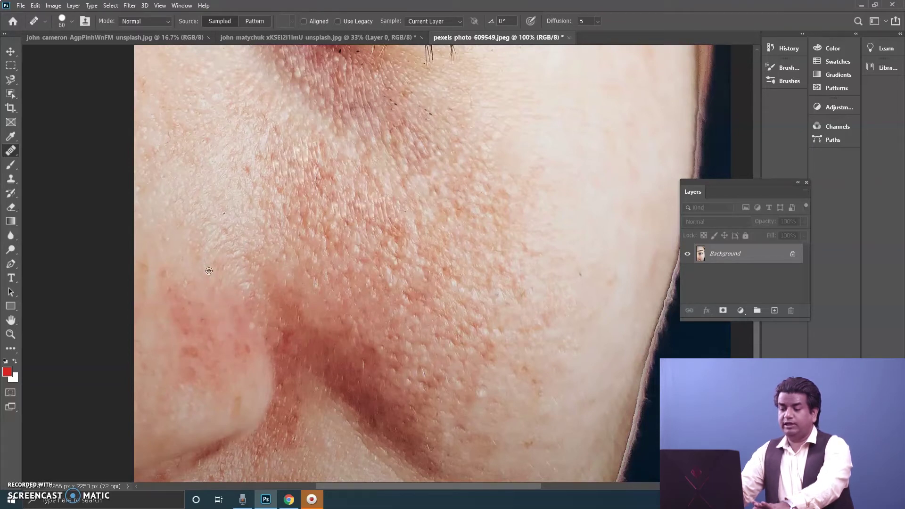
pyautogui.click(196, 332)
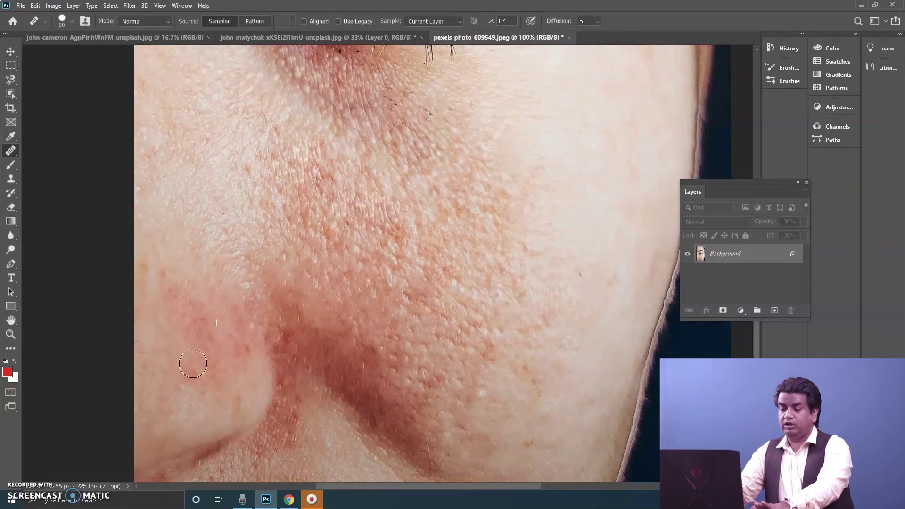
pyautogui.click(210, 358)
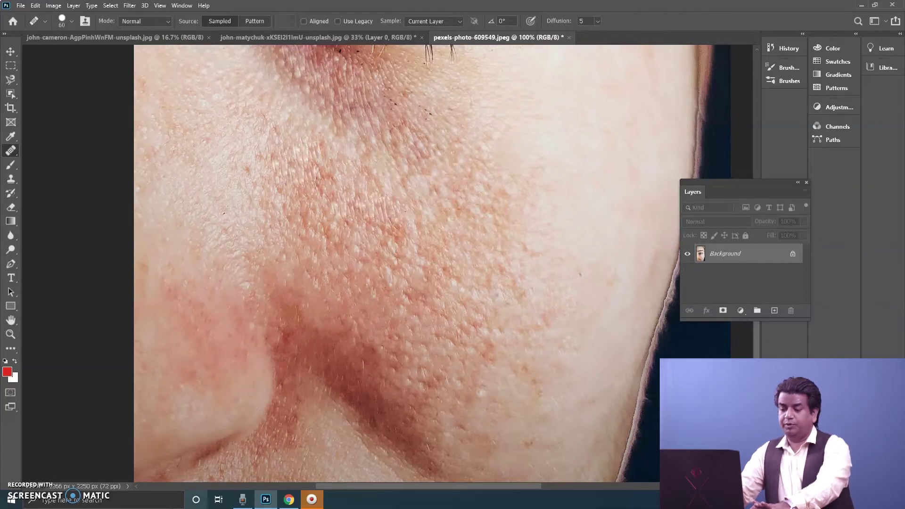
pyautogui.hotkey('ctrl', '-')
pyautogui.hotkey('ctrl', '-')
pyautogui.hotkey('ctrl', '-')
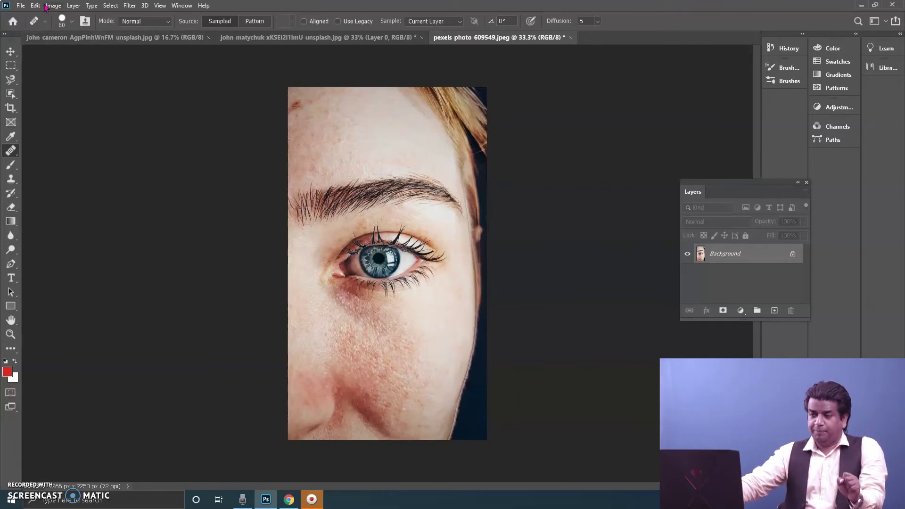
# Step: Open the image pexels-photo-2761935 from the photoshop folder and convert its Background into the regular layer Layer 0
pyautogui.click(21, 6)
pyautogui.click(31, 24)
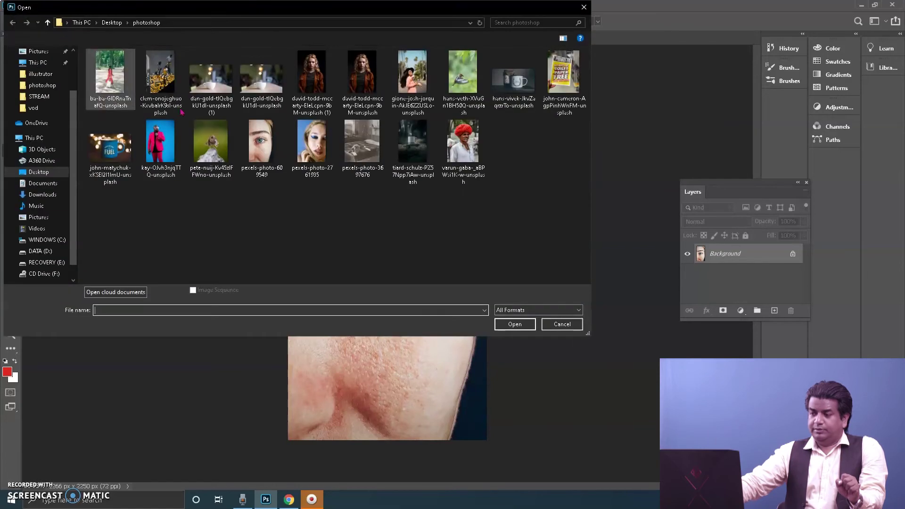
pyautogui.click(320, 138)
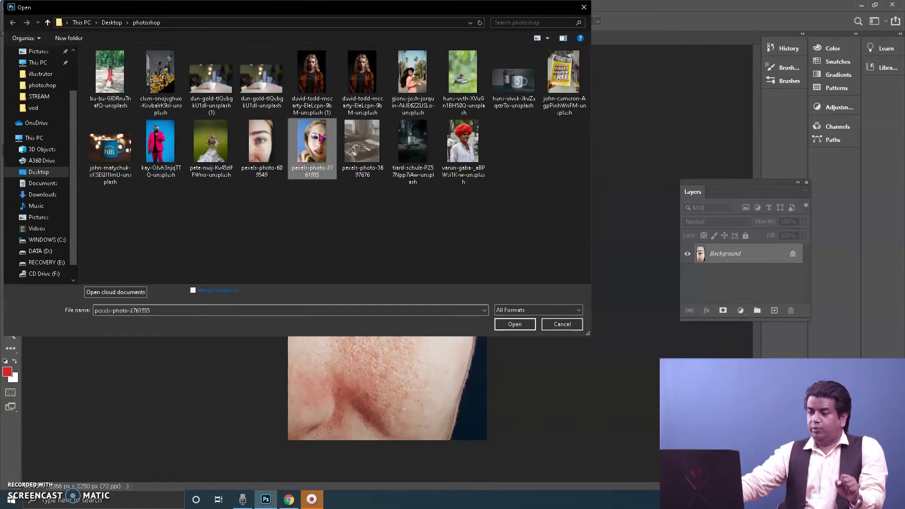
pyautogui.click(515, 324)
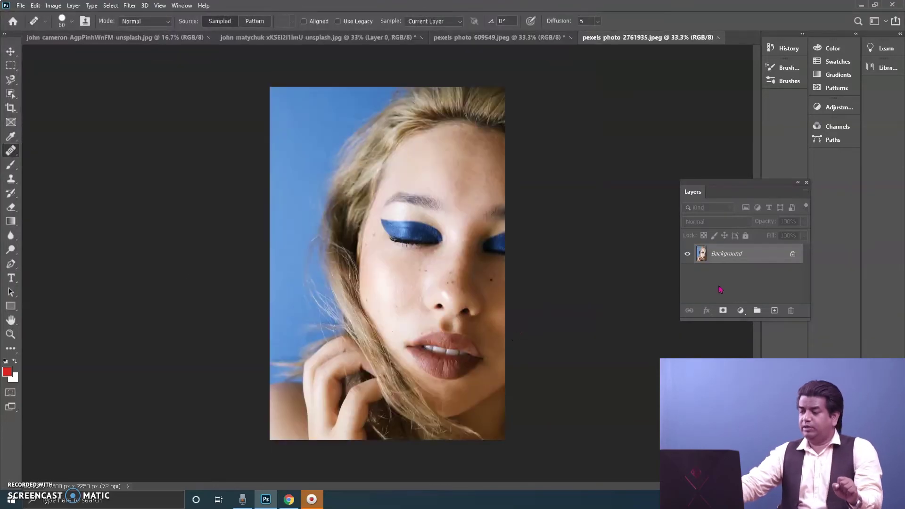
pyautogui.doubleClick(754, 255)
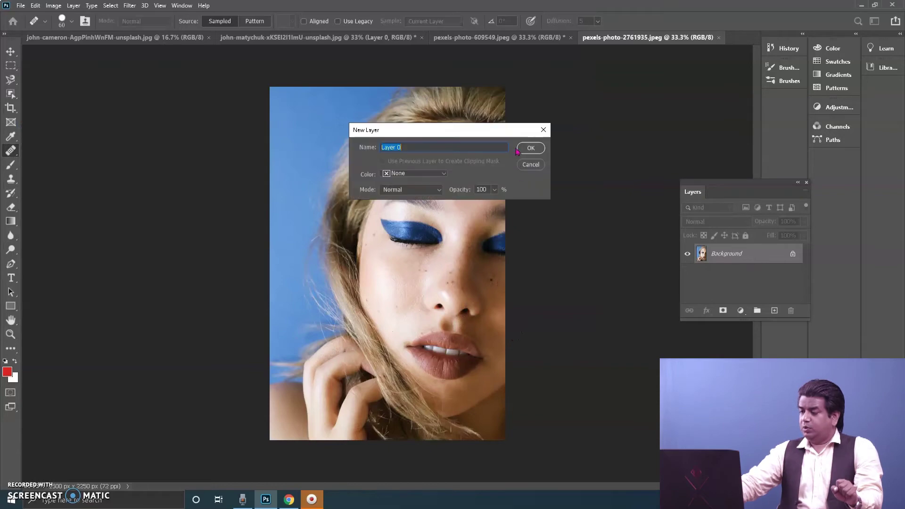
pyautogui.click(529, 149)
# Step: Inspect the moles on the cheeks and nose of the portrait at close magnification
pyautogui.click(10, 334)
pyautogui.moveTo(463, 298); pyautogui.dragTo(500, 307)
pyautogui.press('h')
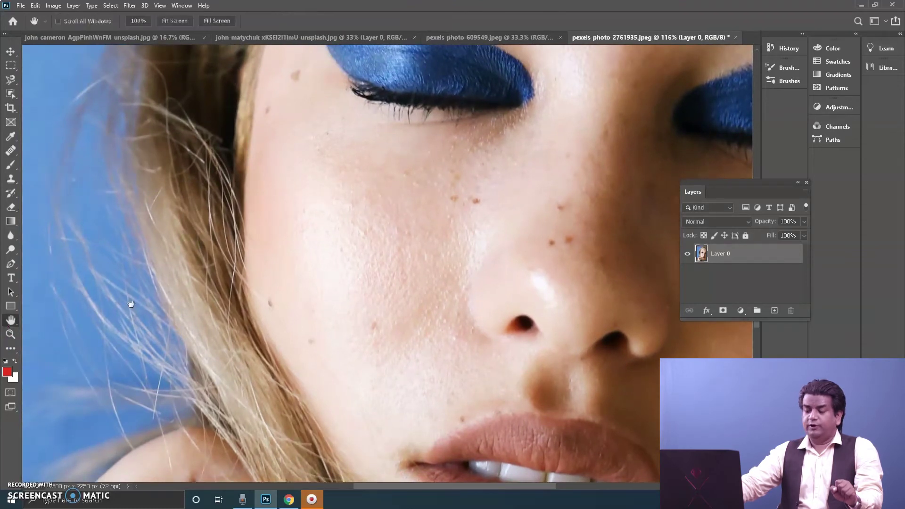
pyautogui.moveTo(490, 260); pyautogui.dragTo(195, 274)
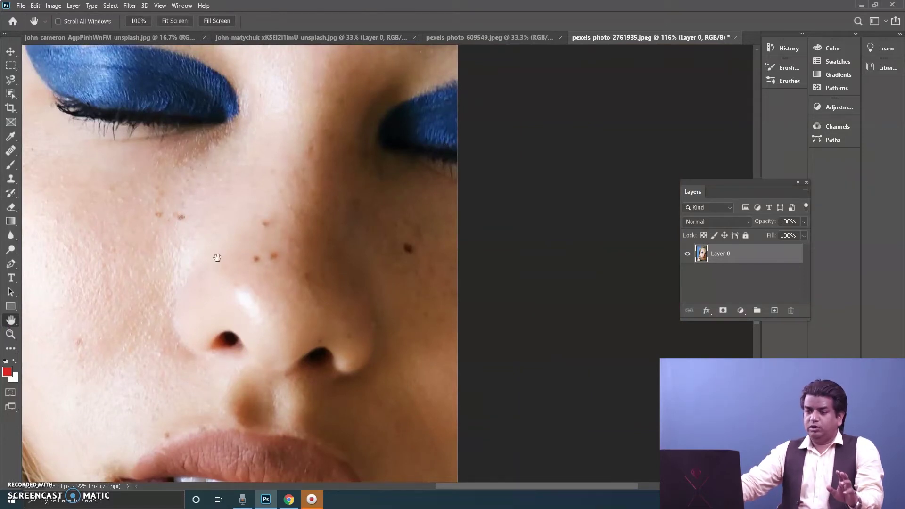
# Step: Using the Spot Healing Brush at size 25, remove the two moles on the cheek beside the nose bridge
pyautogui.click(9, 152)
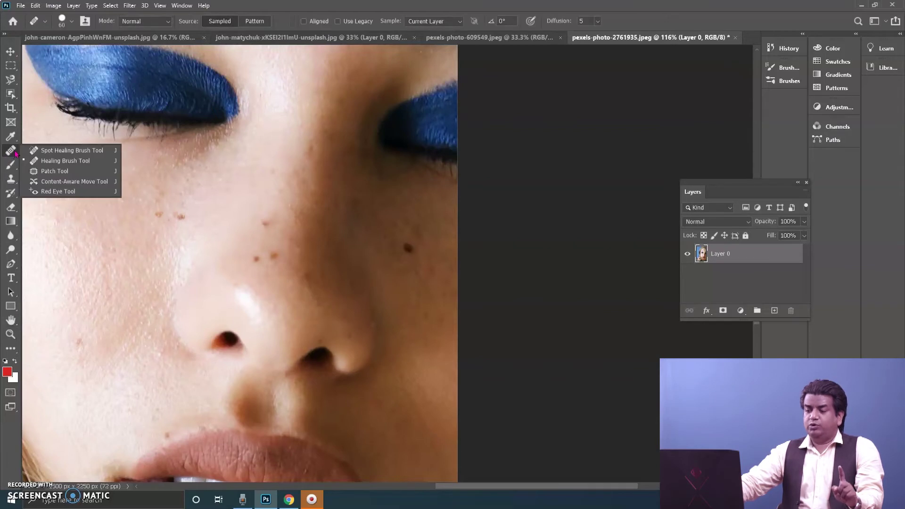
pyautogui.click(71, 151)
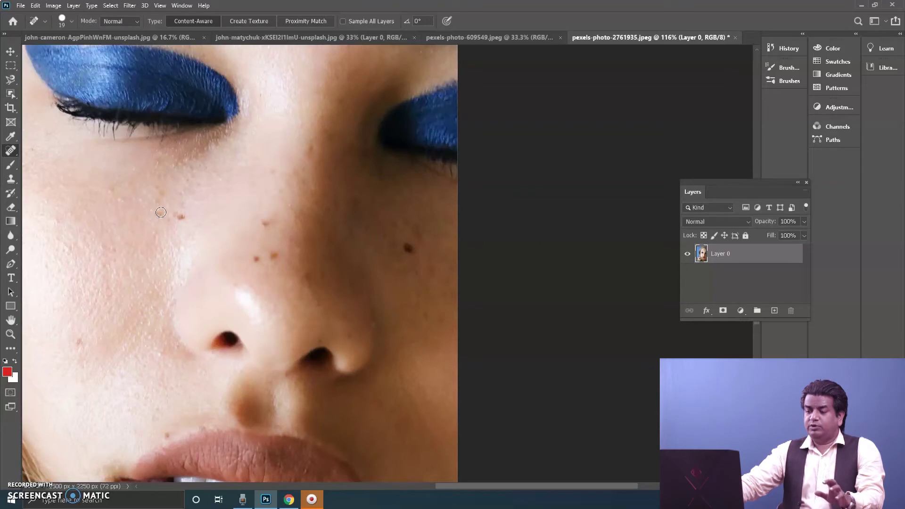
pyautogui.rightClick(15, 155)
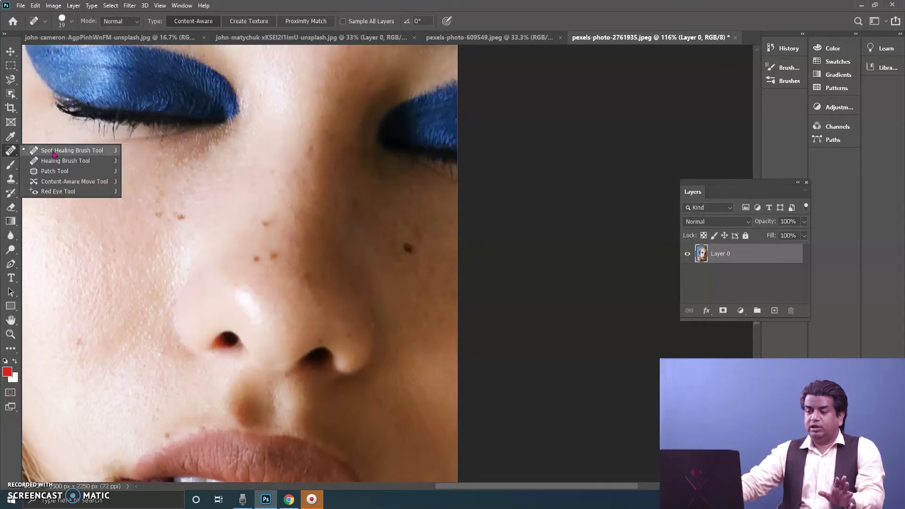
pyautogui.click(70, 152)
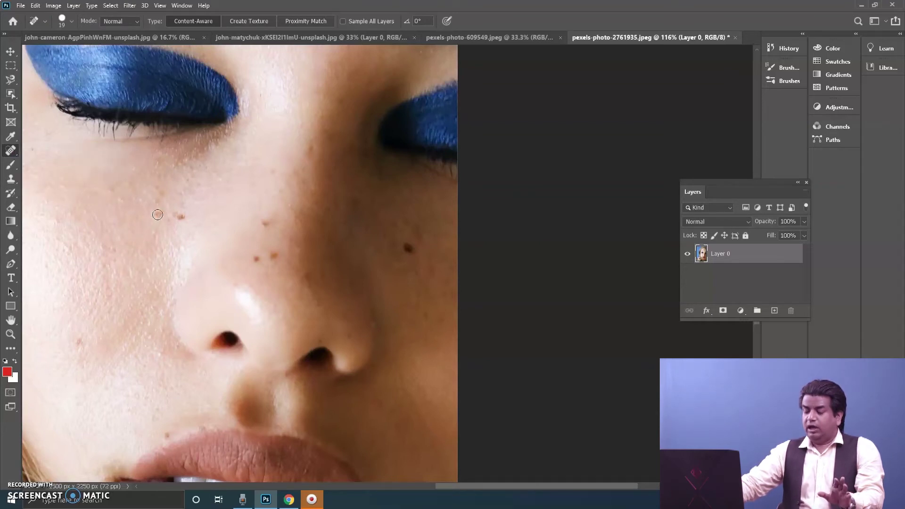
pyautogui.press(']')
pyautogui.press(']')
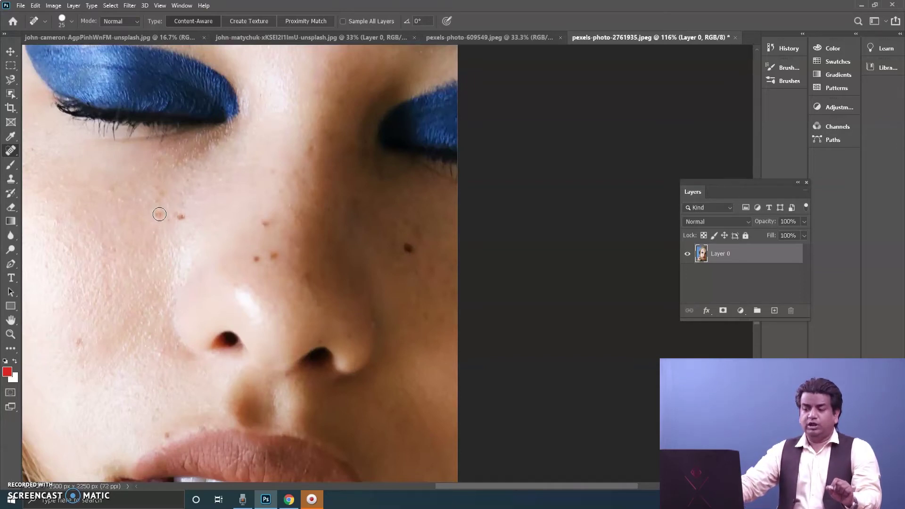
pyautogui.click(159, 214)
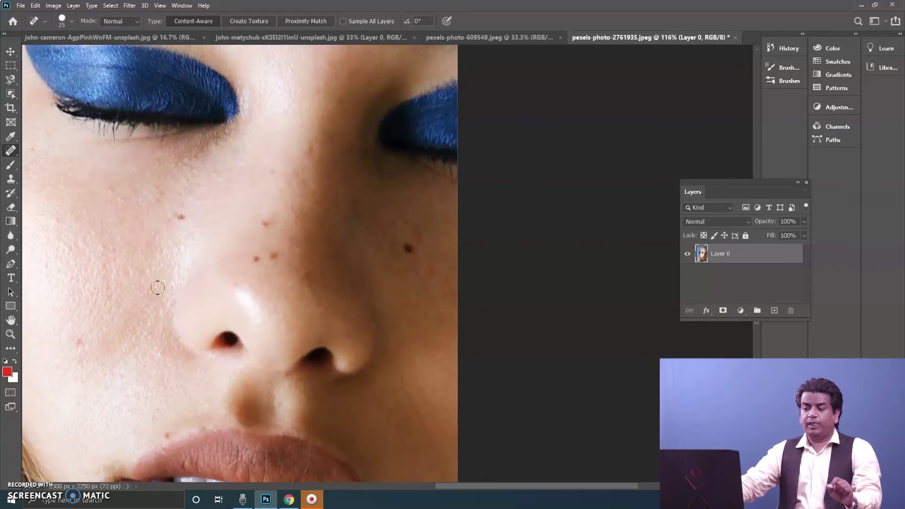
pyautogui.click(179, 217)
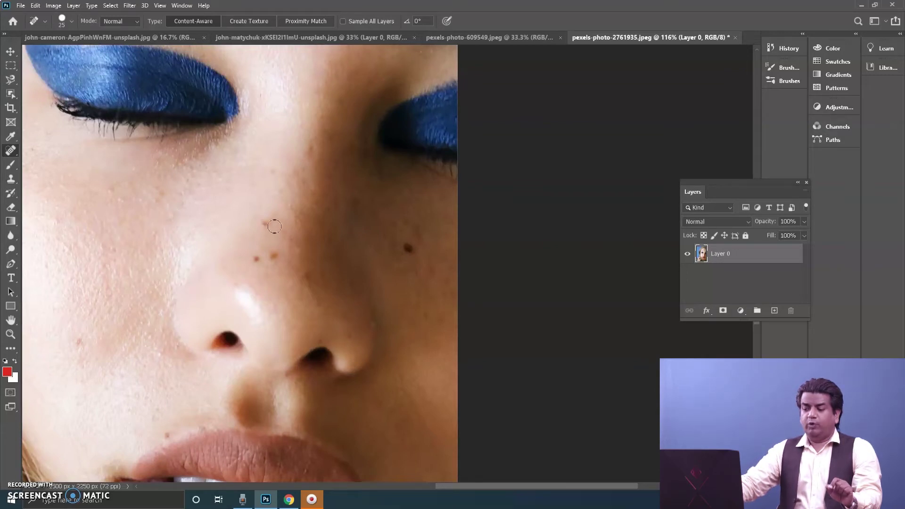
# Step: Spot-heal the small moles on the nose and the dark mole on the shaded cheek
pyautogui.click(255, 261)
pyautogui.click(257, 260)
pyautogui.click(273, 256)
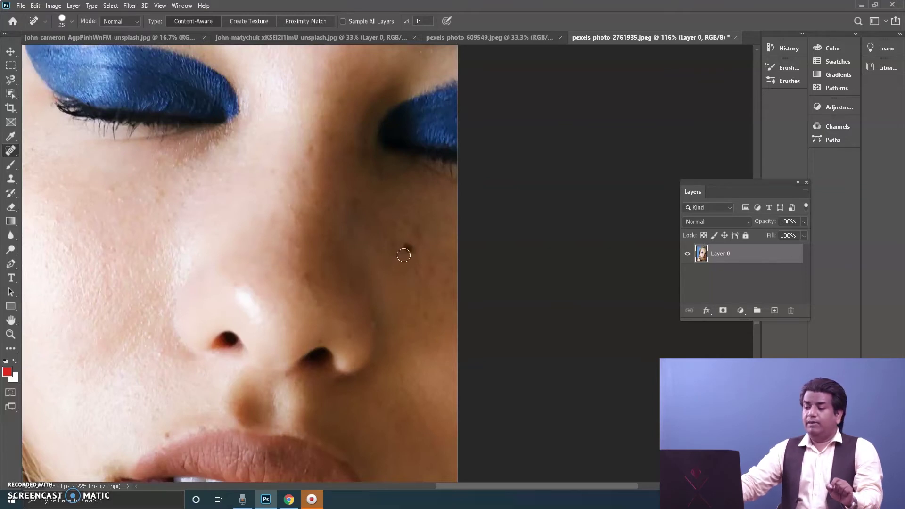
pyautogui.moveTo(382, 275); pyautogui.dragTo(268, 277)
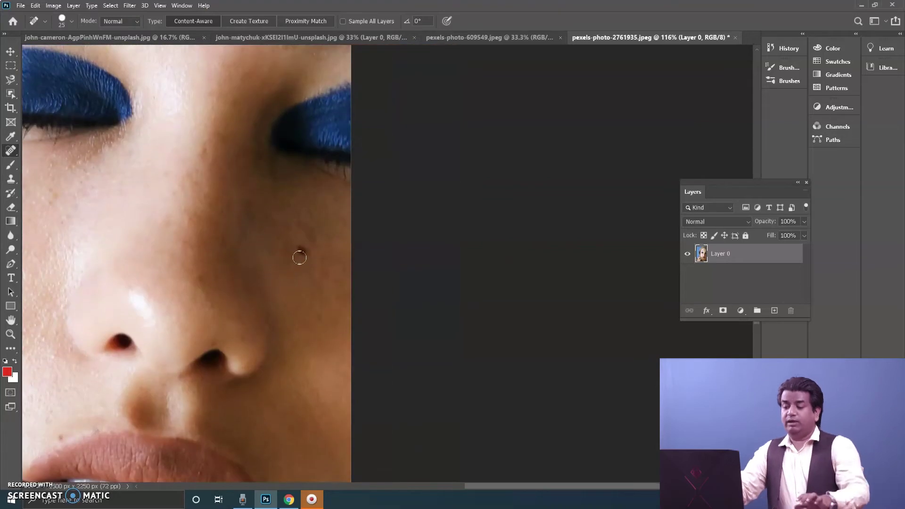
pyautogui.click(300, 252)
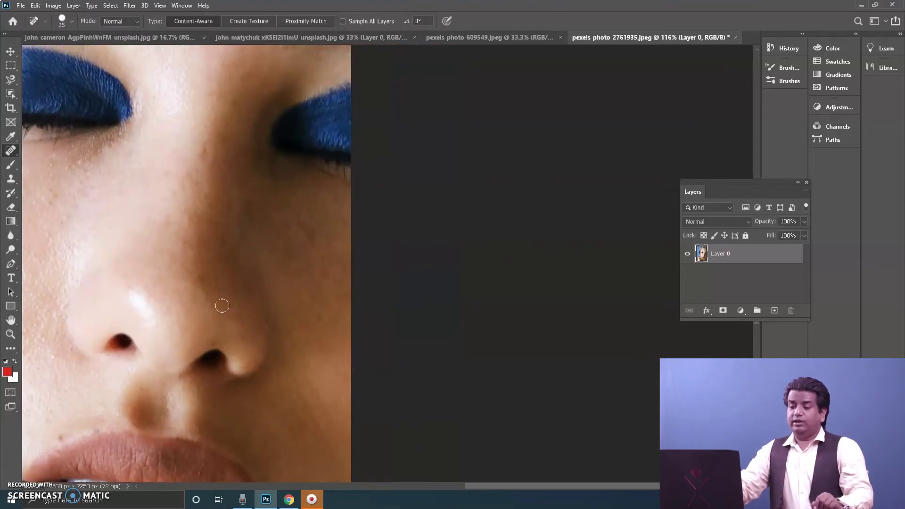
pyautogui.click(204, 151)
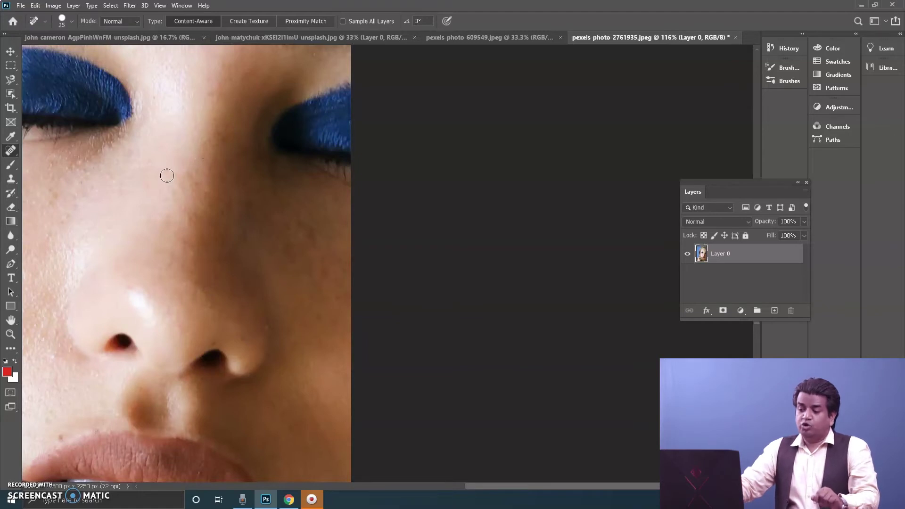
# Step: Spot-heal the remaining moles and marks on the bright cheek beside the hair
pyautogui.moveTo(321, 291); pyautogui.dragTo(219, 142)
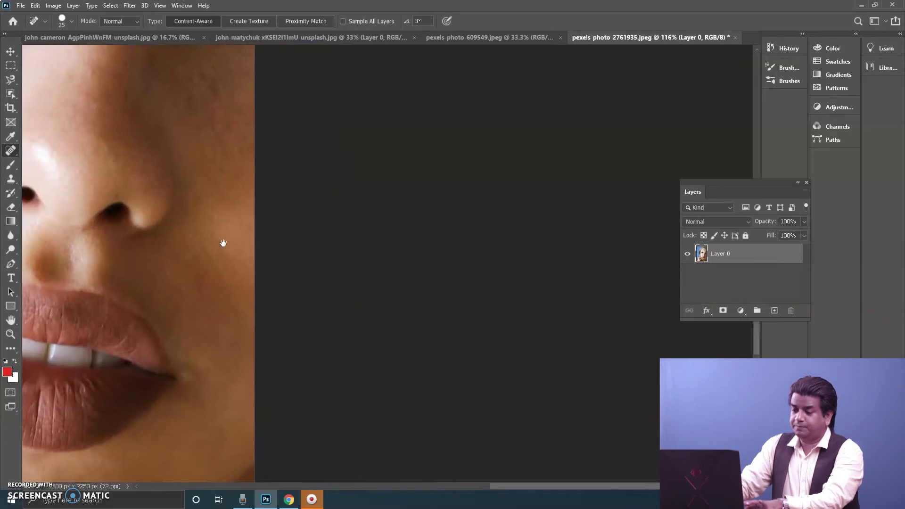
pyautogui.moveTo(166, 224); pyautogui.dragTo(460, 257)
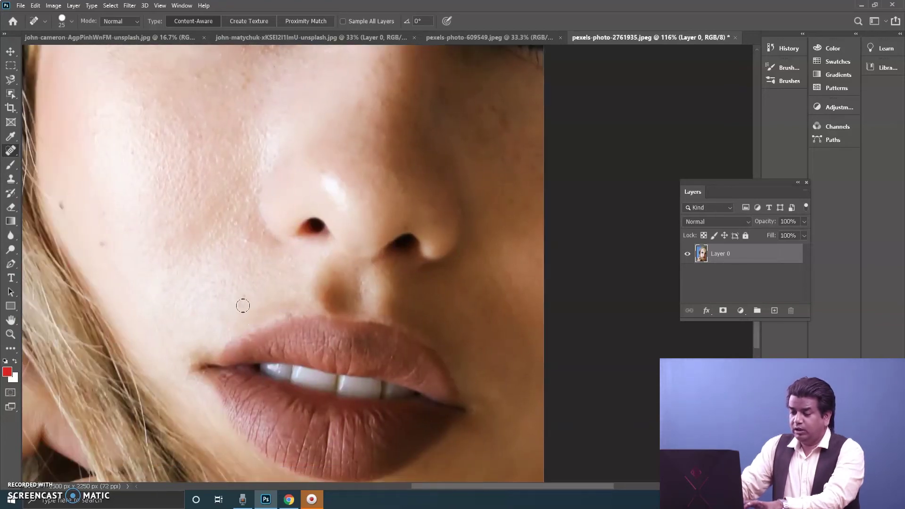
pyautogui.scroll(2, 243, 303)
pyautogui.hscroll(-4, 242, 303)
pyautogui.click(153, 256)
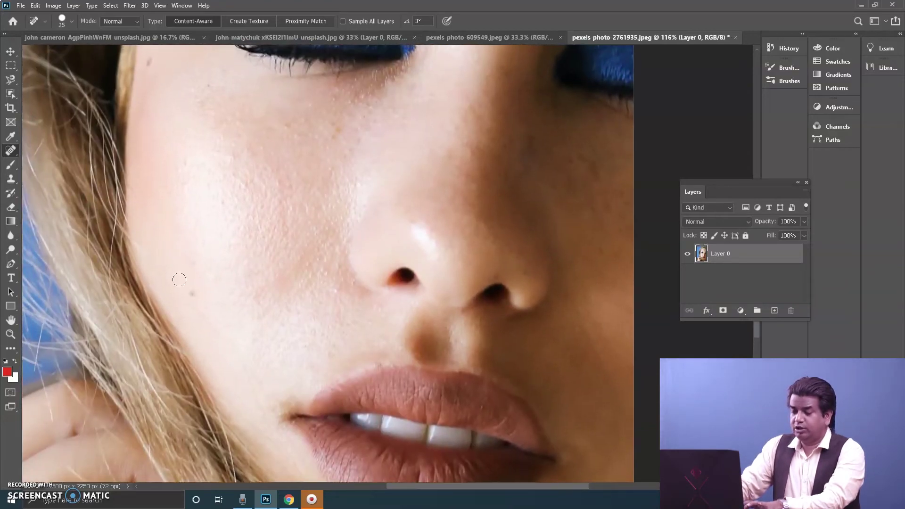
pyautogui.click(193, 294)
pyautogui.click(184, 112)
pyautogui.click(294, 307)
pyautogui.scroll(-4, 298, 311)
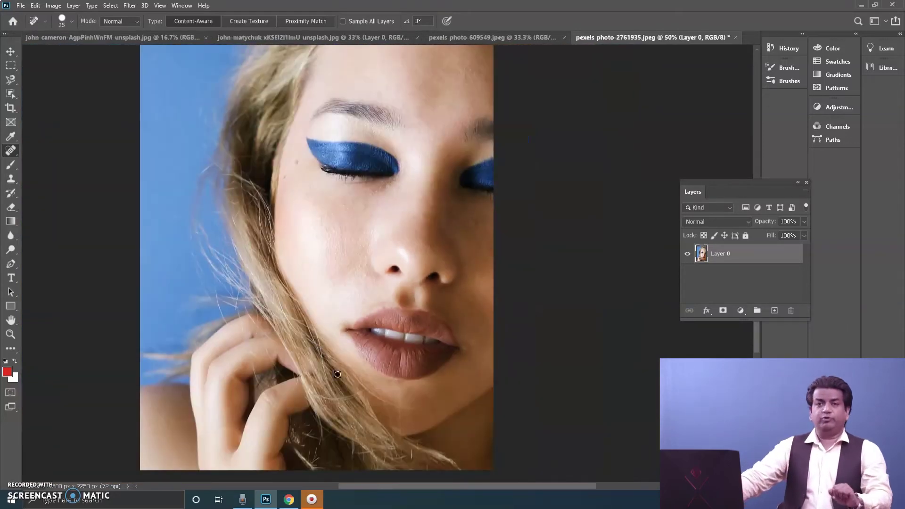
# Step: Outline the fully visible blue-shadowed eye, including the moles beside it, with the Patch tool
pyautogui.rightClick(9, 158)
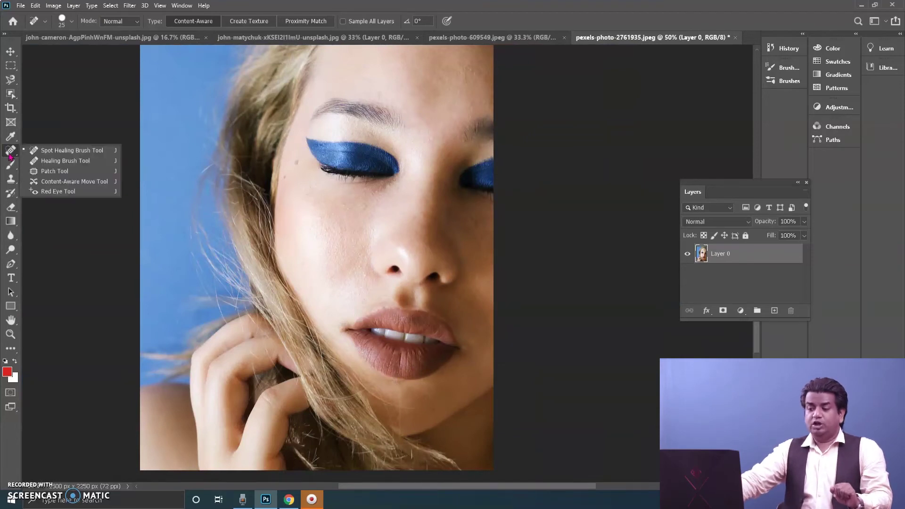
pyautogui.click(63, 157)
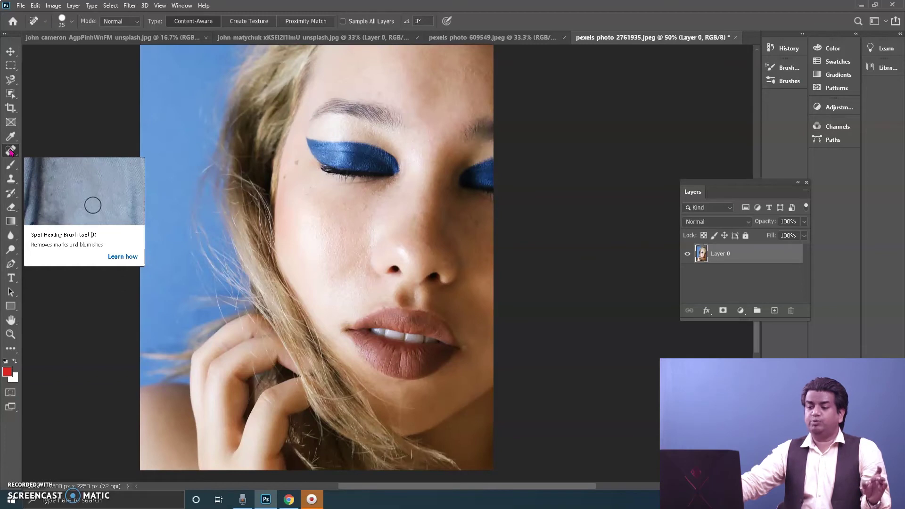
pyautogui.rightClick(11, 151)
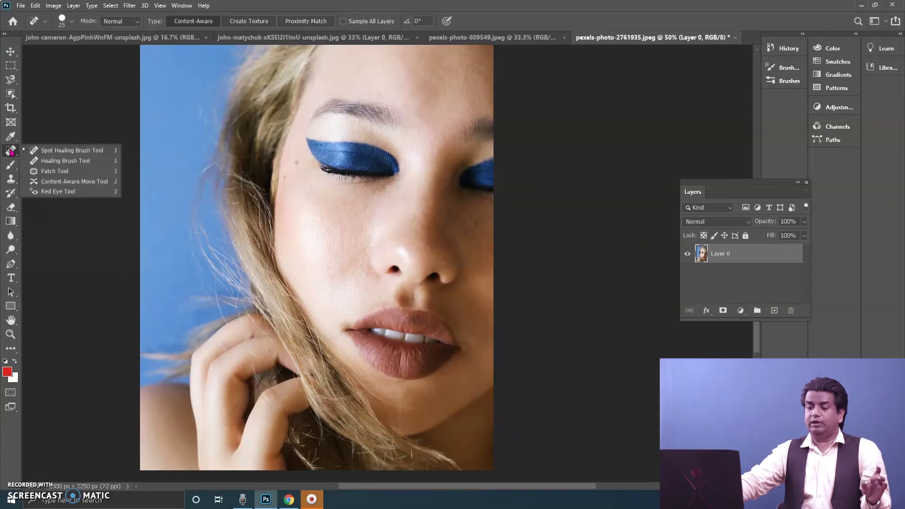
pyautogui.click(55, 171)
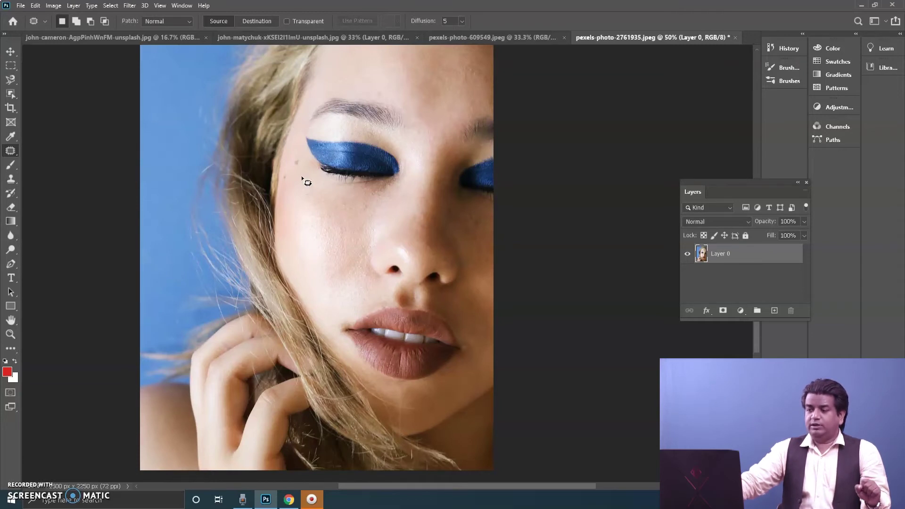
pyautogui.moveTo(405, 183)
pyautogui.mouseDown()
pyautogui.moveTo(399, 144)
pyautogui.moveTo(369, 130)
pyautogui.moveTo(296, 118)
pyautogui.moveTo(282, 163)
pyautogui.moveTo(319, 199)
pyautogui.moveTo(379, 209)
pyautogui.moveTo(401, 197)
pyautogui.moveTo(413, 180)
pyautogui.mouseUp()
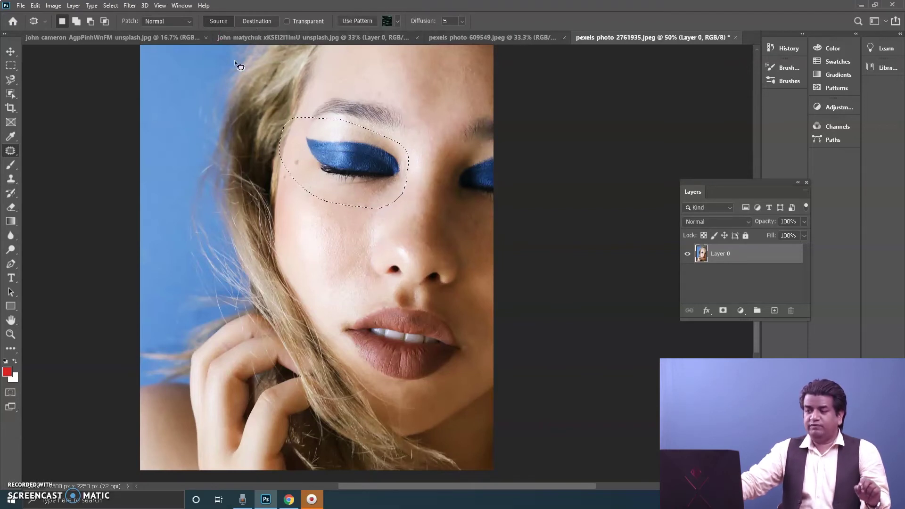
# Step: Try to replace the outlined eye with skin from the cheek below it using the patch's Source mode
pyautogui.moveTo(350, 144); pyautogui.dragTo(335, 238)
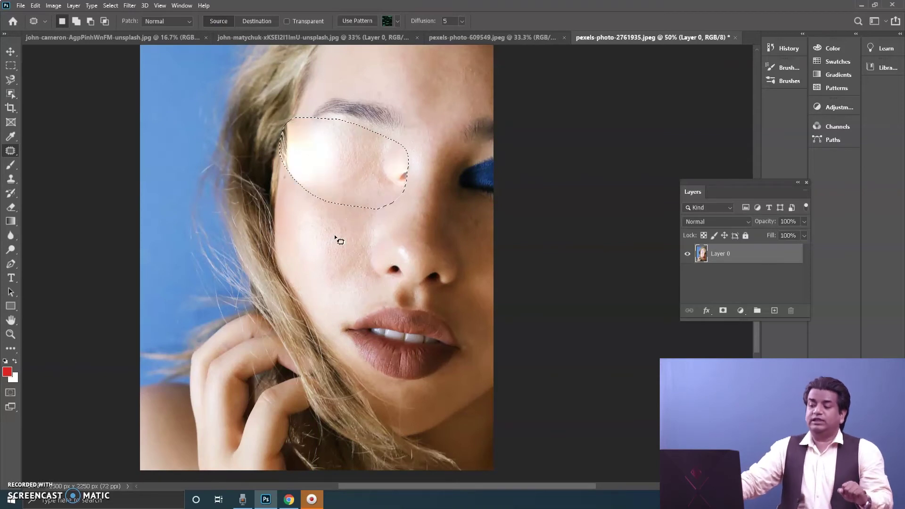
pyautogui.hotkey('ctrl', 'd')
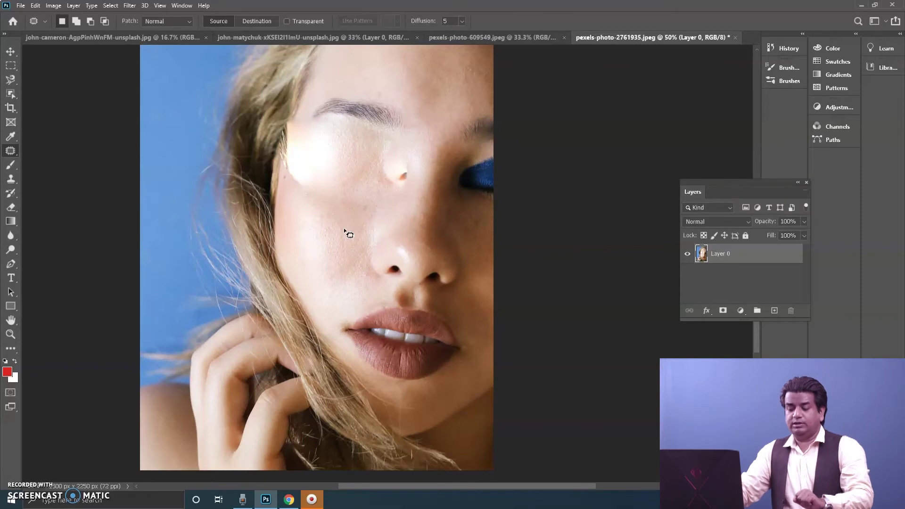
pyautogui.hotkey('ctrl', 'z')
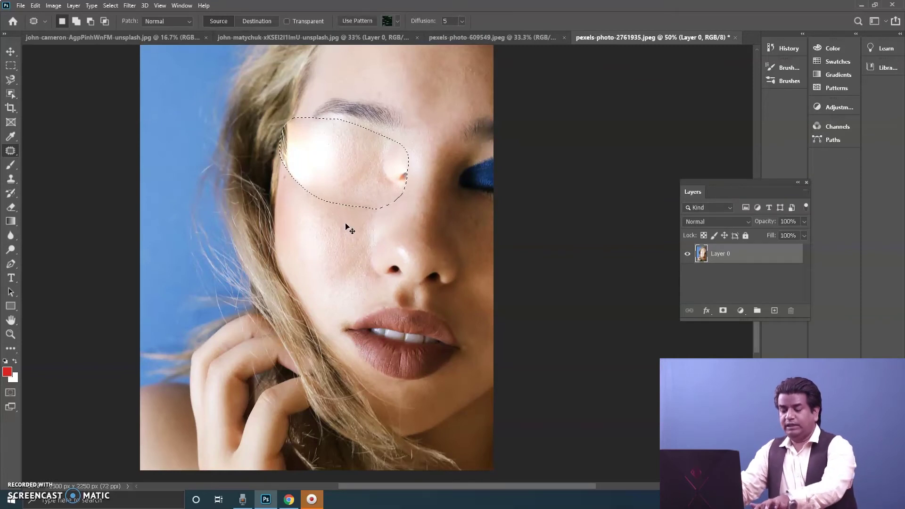
pyautogui.hotkey('ctrl', 'z')
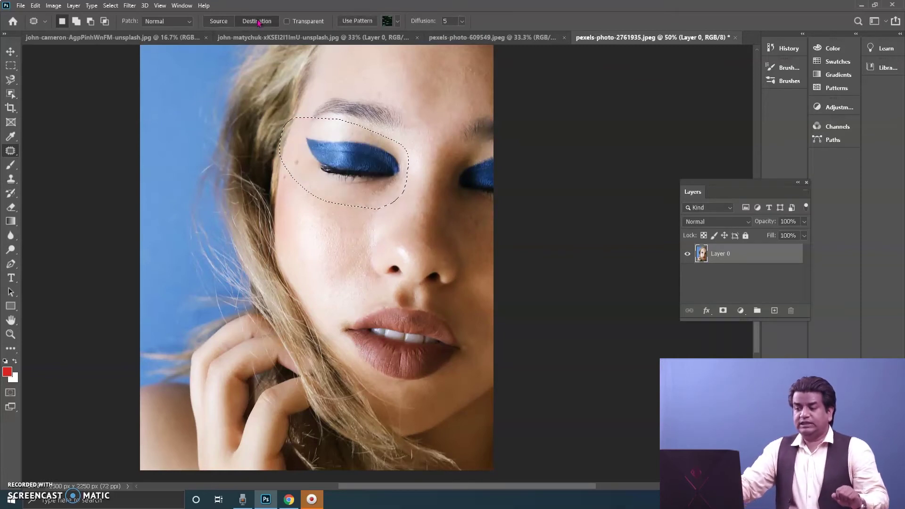
# Step: Switch the patch to Destination, copy the outlined eye onto the blue background above the hair, and patch cheek skin onto the forehead
pyautogui.moveTo(372, 156); pyautogui.dragTo(228, 87)
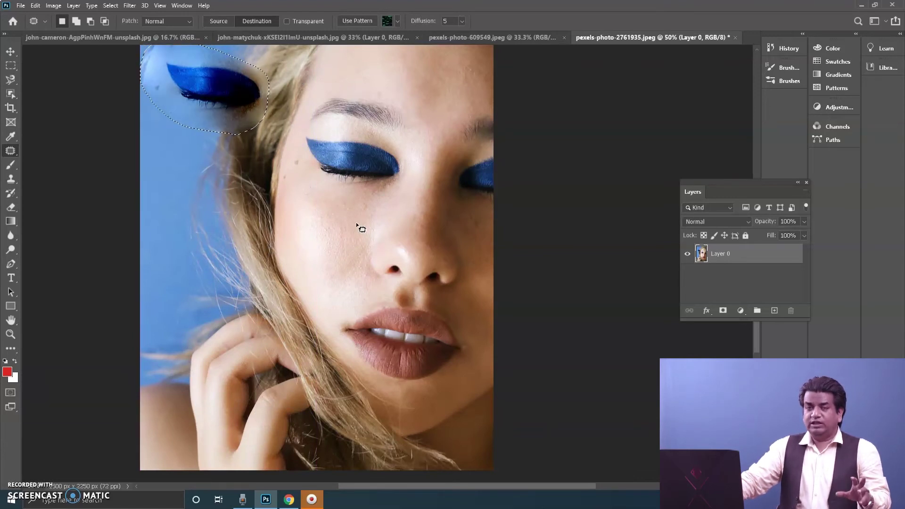
pyautogui.moveTo(339, 208)
pyautogui.mouseDown()
pyautogui.moveTo(336, 278)
pyautogui.moveTo(353, 212)
pyautogui.moveTo(339, 207)
pyautogui.mouseUp()
pyautogui.moveTo(343, 243)
pyautogui.mouseDown()
pyautogui.moveTo(367, 136)
pyautogui.moveTo(435, 106)
pyautogui.mouseUp()
pyautogui.moveTo(326, 224)
pyautogui.mouseDown()
pyautogui.moveTo(342, 281)
pyautogui.moveTo(370, 218)
pyautogui.moveTo(325, 218)
pyautogui.mouseUp()
pyautogui.moveTo(341, 251); pyautogui.dragTo(406, 78)
pyautogui.click(341, 234)
pyautogui.moveTo(435, 105)
pyautogui.mouseDown()
pyautogui.moveTo(453, 66)
pyautogui.moveTo(452, 94)
pyautogui.moveTo(461, 73)
pyautogui.moveTo(419, 87)
pyautogui.moveTo(448, 61)
pyautogui.mouseUp()
pyautogui.click(384, 274)
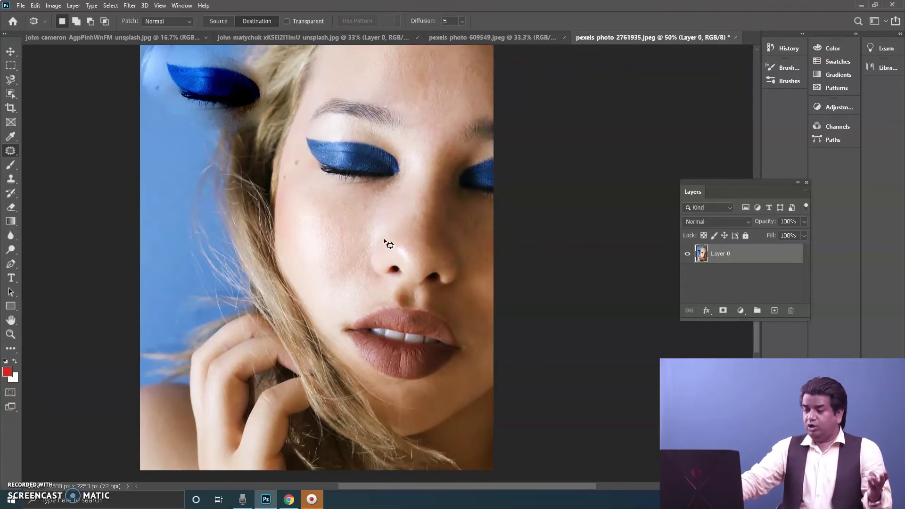
pyautogui.click(11, 178)
pyautogui.click(47, 181)
pyautogui.click(11, 150)
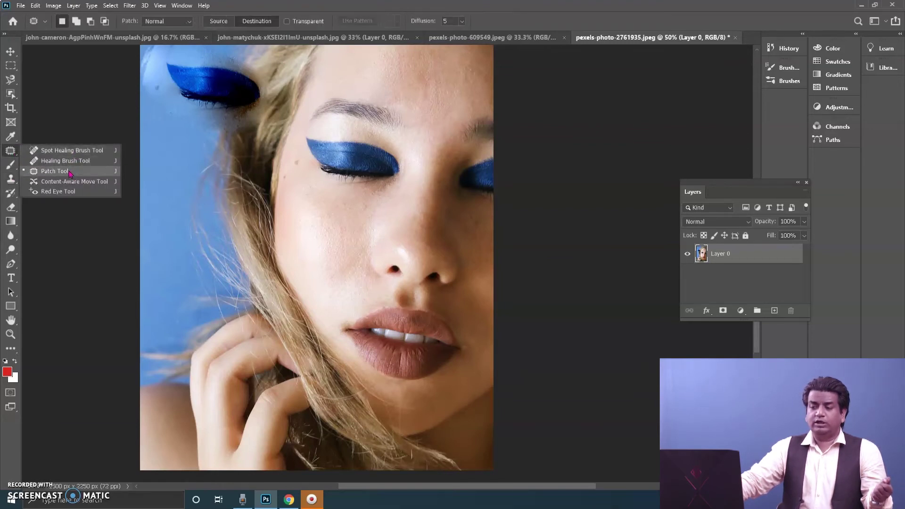
pyautogui.click(66, 150)
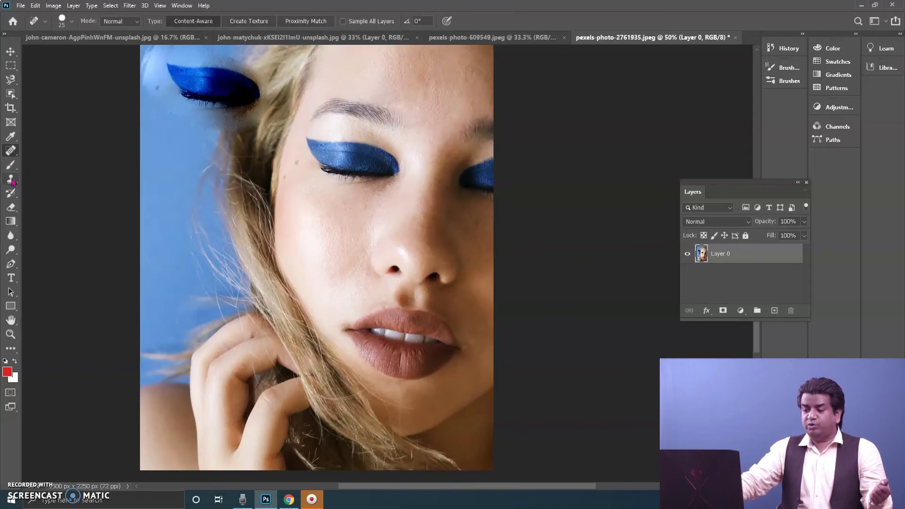
# Step: Activate the Pattern Stamp tool and enlarge its brush to size 200
pyautogui.click(11, 180)
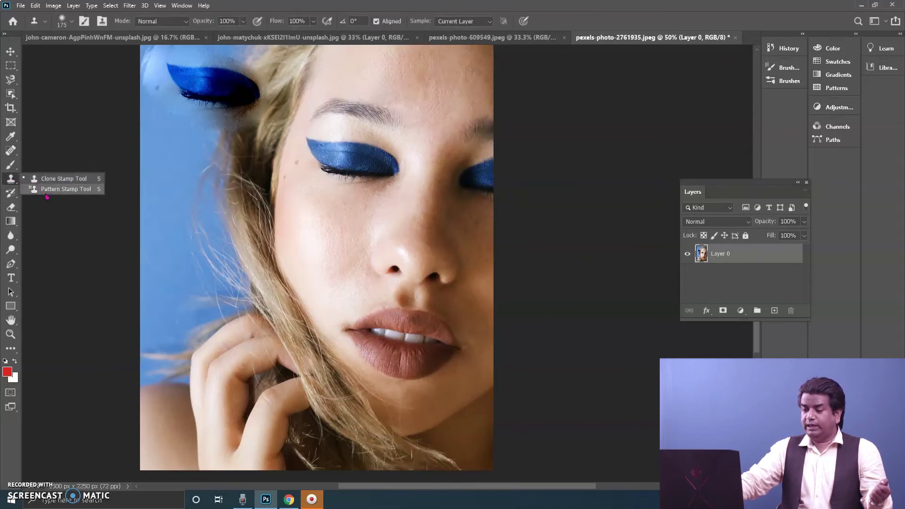
pyautogui.click(64, 190)
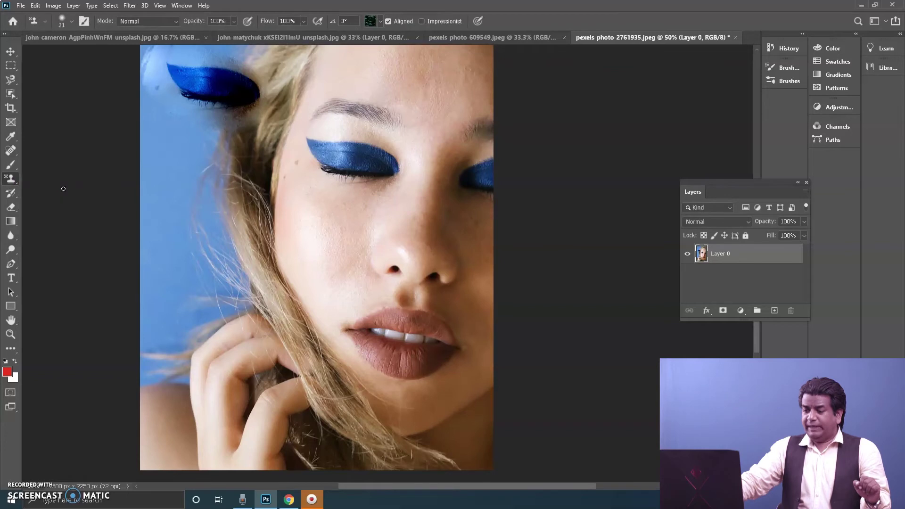
pyautogui.press(']')
pyautogui.press(']')
pyautogui.press(']')
pyautogui.press(']')
pyautogui.press(']')
pyautogui.press(']')
pyautogui.press(']')
pyautogui.press(']')
pyautogui.press(']')
pyautogui.press(']')
pyautogui.press(']')
pyautogui.press(']')
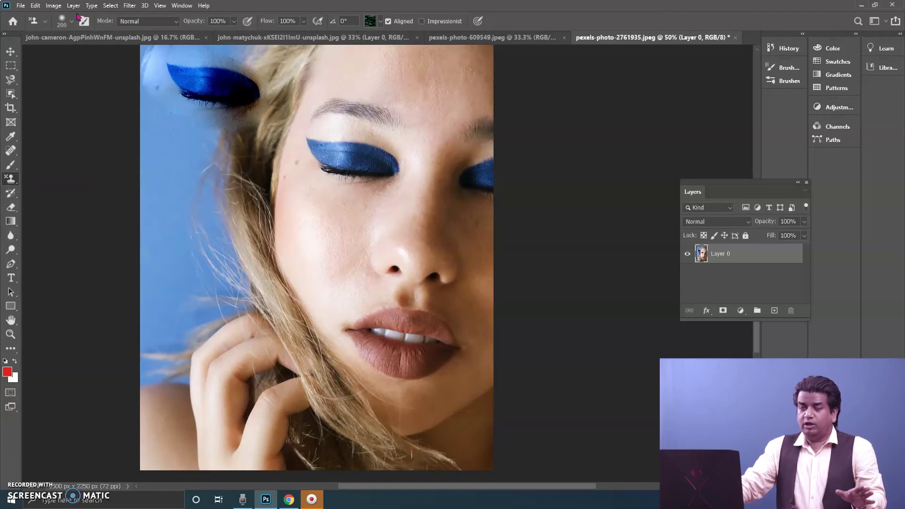
# Step: Choose the yellow-leaf pattern from the Grass group and stamp a patch of it on the blue background beside the hair
pyautogui.click(381, 21)
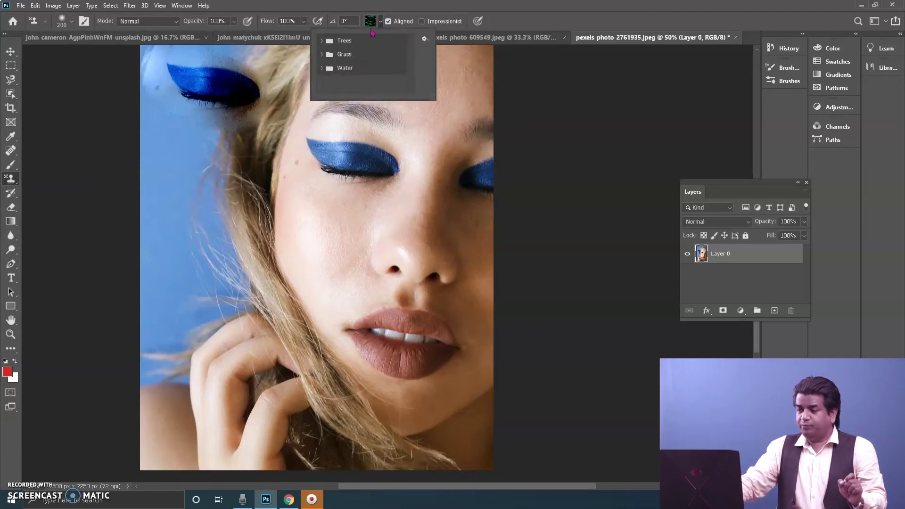
pyautogui.click(321, 54)
pyautogui.click(333, 70)
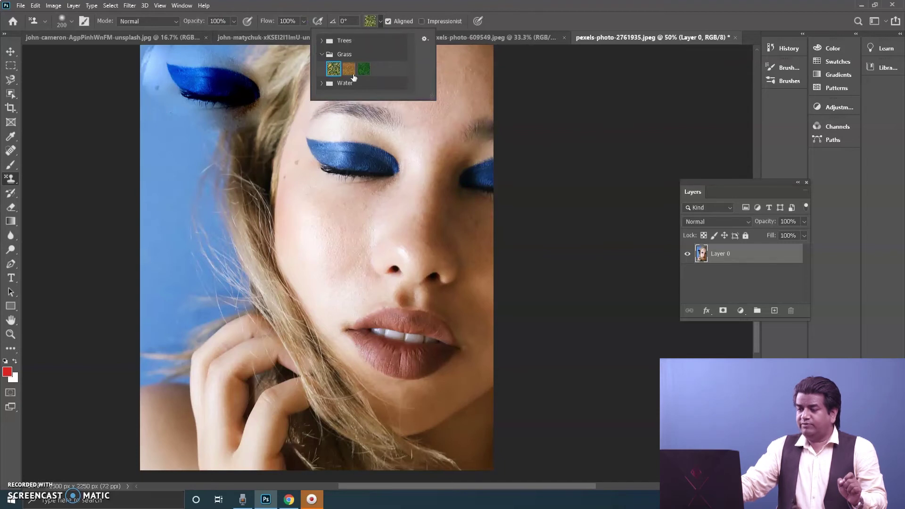
pyautogui.moveTo(184, 210)
pyautogui.mouseDown()
pyautogui.moveTo(196, 170)
pyautogui.moveTo(207, 242)
pyautogui.moveTo(200, 151)
pyautogui.moveTo(183, 158)
pyautogui.moveTo(186, 217)
pyautogui.mouseUp()
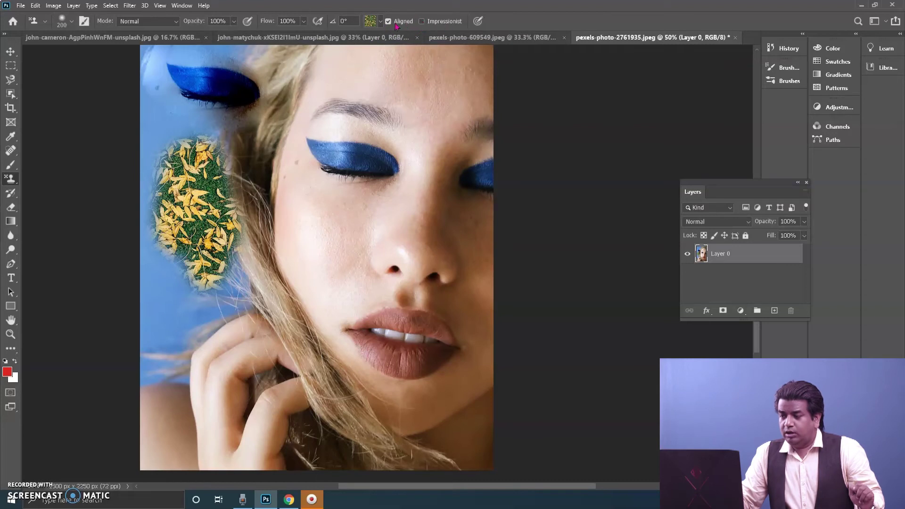
# Step: Activate the Lasso tool and undo the stamped leaf pattern on the background
pyautogui.moveTo(10, 79); pyautogui.dragTo(58, 92)
pyautogui.click(10, 80)
pyautogui.click(42, 80)
pyautogui.hotkey('ctrl', 'z')
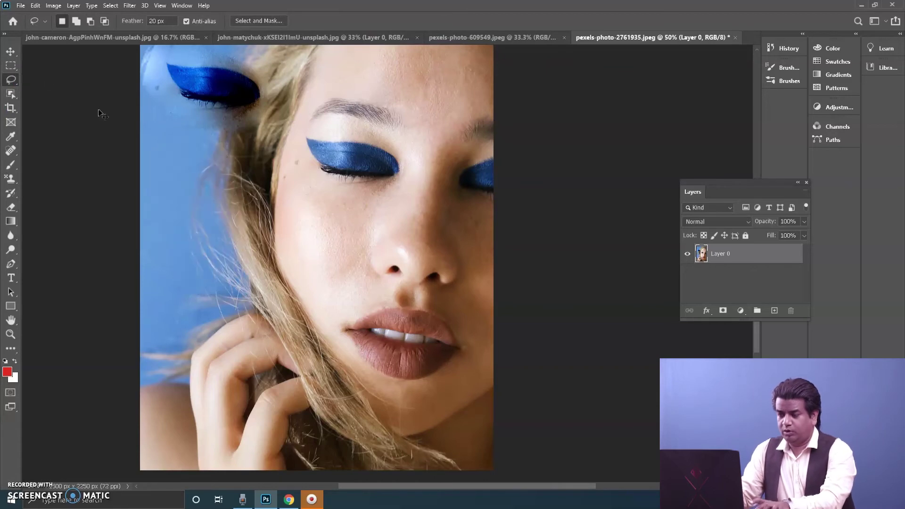
# Step: Outline the blue background beside the hair with the Lasso tool and add the missed edge strip to the selection
pyautogui.moveTo(207, 135); pyautogui.dragTo(222, 135)
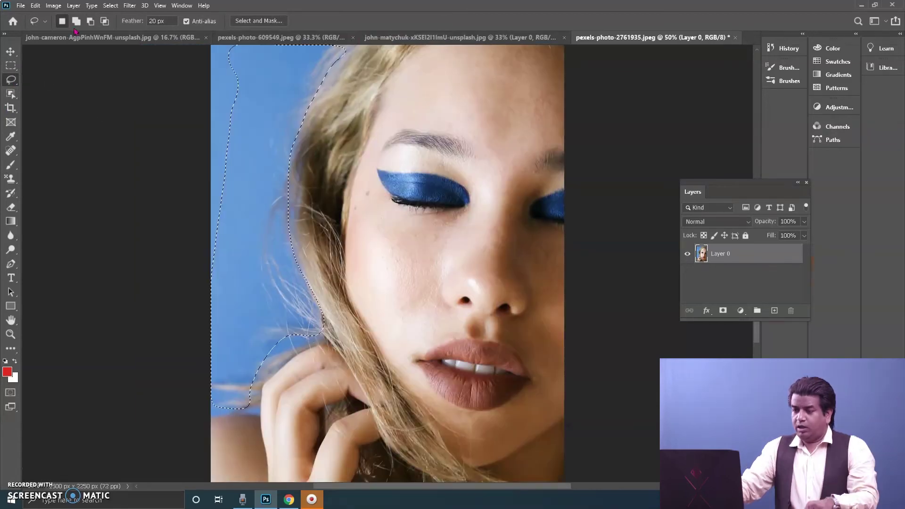
pyautogui.click(76, 21)
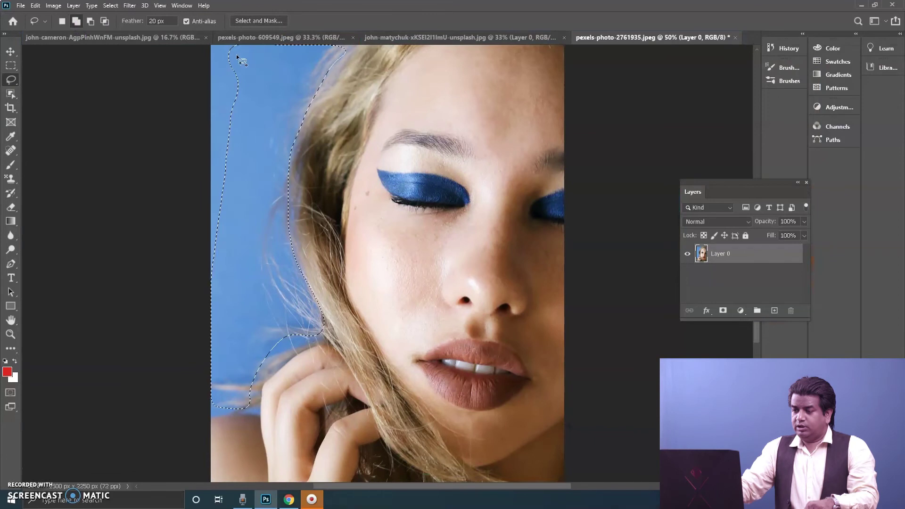
pyautogui.moveTo(246, 49)
pyautogui.mouseDown()
pyautogui.moveTo(209, 46)
pyautogui.moveTo(203, 82)
pyautogui.moveTo(208, 317)
pyautogui.moveTo(269, 200)
pyautogui.moveTo(278, 75)
pyautogui.moveTo(228, 51)
pyautogui.mouseUp()
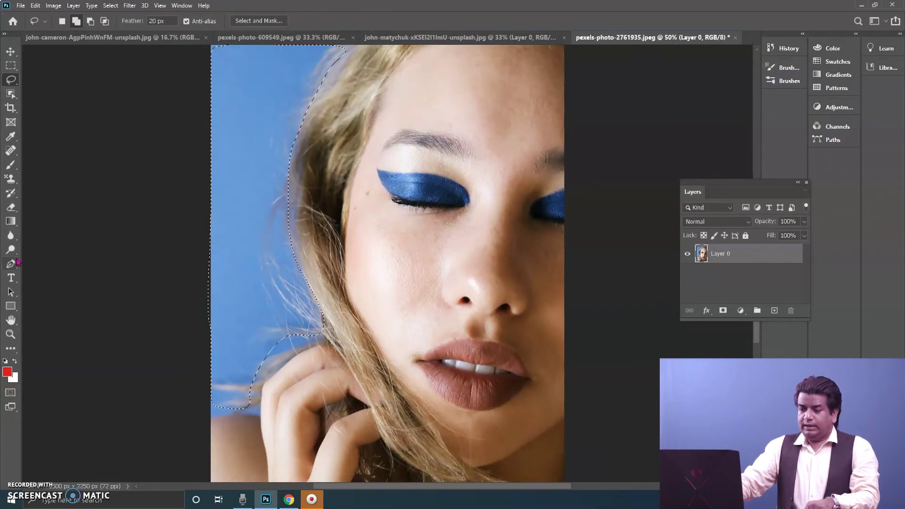
# Step: Fill the selected background with the yellow-leaf pattern using the Pattern Stamp tool with Aligned on, and undo it
pyautogui.click(11, 179)
pyautogui.moveTo(288, 85)
pyautogui.mouseDown()
pyautogui.moveTo(306, 66)
pyautogui.moveTo(239, 57)
pyautogui.moveTo(222, 189)
pyautogui.moveTo(254, 151)
pyautogui.moveTo(216, 196)
pyautogui.moveTo(236, 83)
pyautogui.mouseUp()
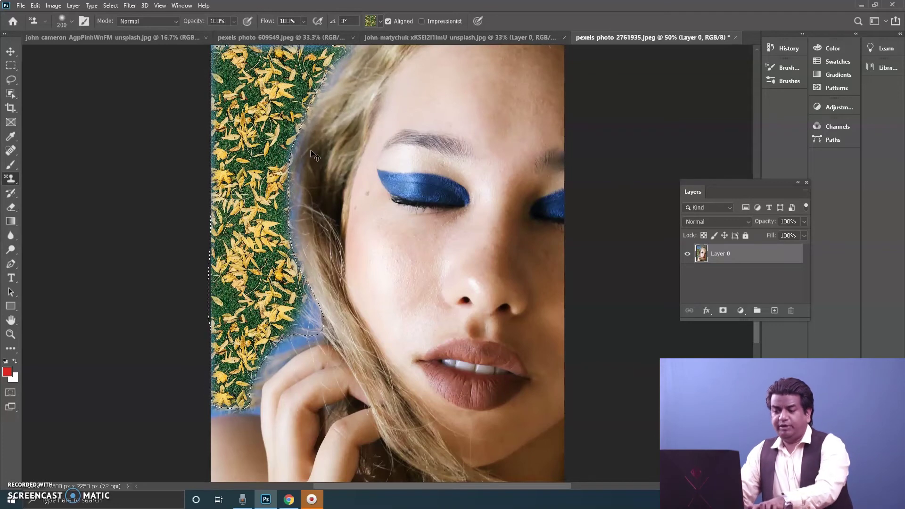
pyautogui.hotkey('ctrl', 'z')
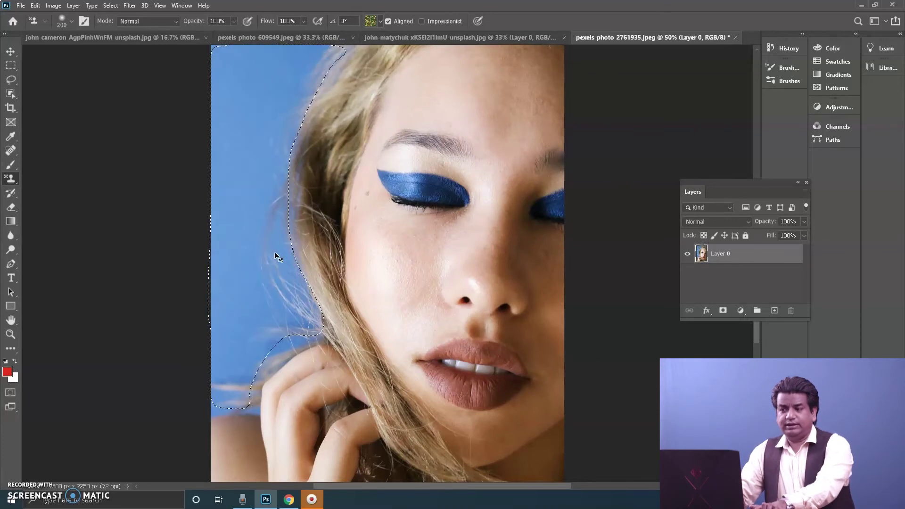
# Step: Stamp the leaf pattern in separate strokes with Aligned off, and cover the whole selected background again with Aligned on
pyautogui.click(388, 21)
pyautogui.moveTo(257, 106); pyautogui.dragTo(251, 166)
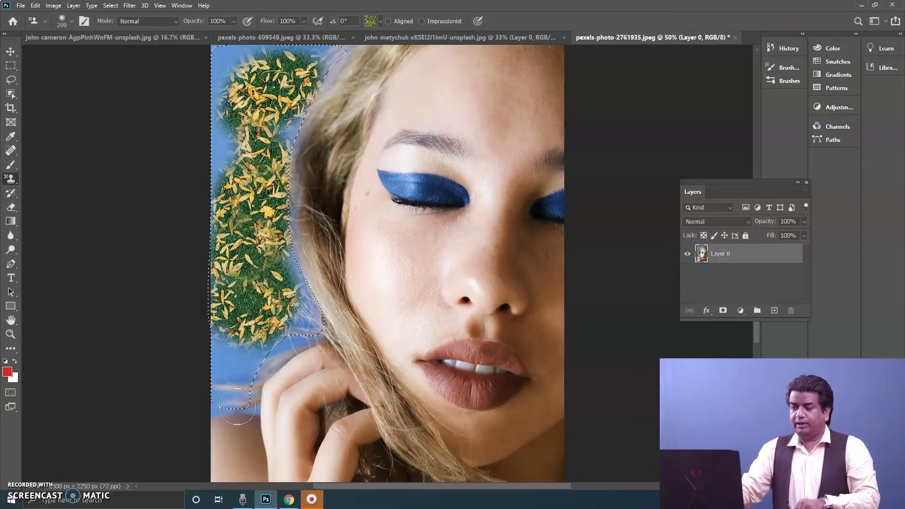
pyautogui.click(388, 21)
pyautogui.moveTo(264, 78)
pyautogui.mouseDown()
pyautogui.moveTo(243, 51)
pyautogui.moveTo(299, 86)
pyautogui.mouseUp()
pyautogui.moveTo(204, 291)
pyautogui.mouseDown()
pyautogui.moveTo(292, 301)
pyautogui.moveTo(202, 383)
pyautogui.mouseUp()
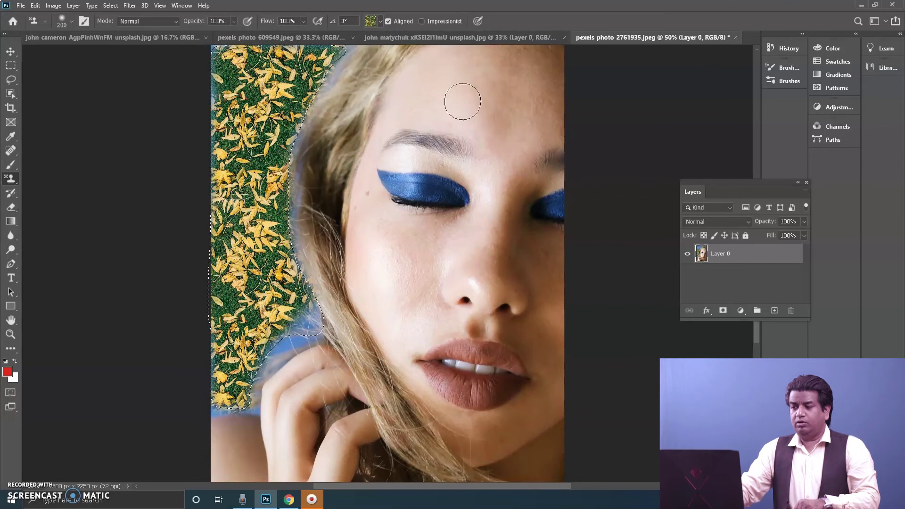
# Step: Turn on Impressionist and repaint the whole selected background with the leaf pattern
pyautogui.click(422, 22)
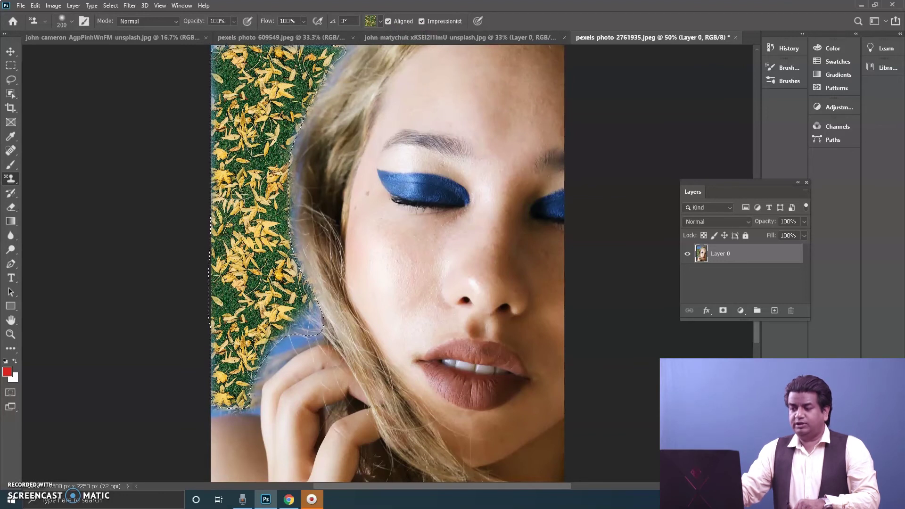
pyautogui.moveTo(266, 92)
pyautogui.mouseDown()
pyautogui.moveTo(235, 321)
pyautogui.moveTo(212, 156)
pyautogui.mouseUp()
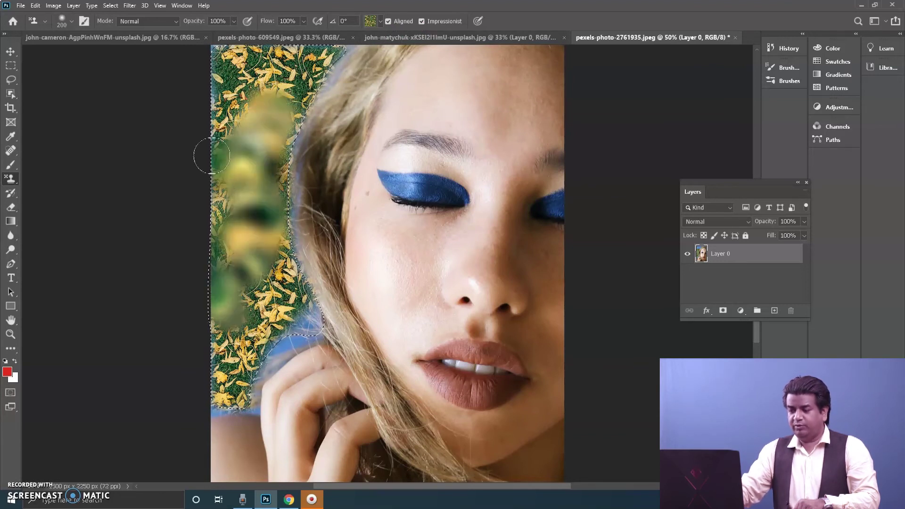
pyautogui.moveTo(223, 248)
pyautogui.mouseDown()
pyautogui.moveTo(307, 322)
pyautogui.moveTo(270, 346)
pyautogui.moveTo(233, 411)
pyautogui.moveTo(187, 375)
pyautogui.moveTo(245, 351)
pyautogui.moveTo(283, 250)
pyautogui.mouseUp()
pyautogui.moveTo(349, 68)
pyautogui.mouseDown()
pyautogui.moveTo(265, 76)
pyautogui.moveTo(240, 52)
pyautogui.moveTo(226, 108)
pyautogui.moveTo(284, 102)
pyautogui.moveTo(278, 254)
pyautogui.moveTo(239, 378)
pyautogui.moveTo(202, 418)
pyautogui.moveTo(191, 415)
pyautogui.mouseUp()
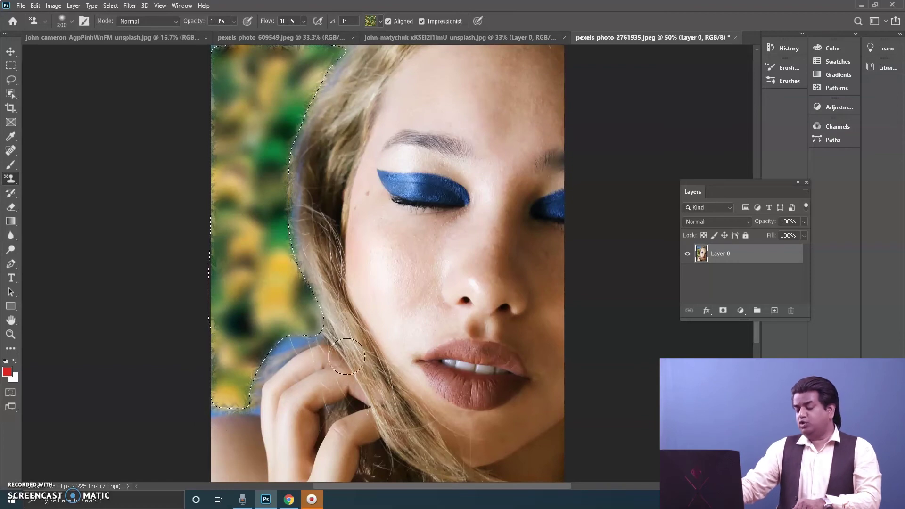
# Step: Compare the background with and without the last stroke, and undo all the pattern strokes and the selection
pyautogui.hotkey('ctrl', 'z')
pyautogui.hotkey('ctrl', 'shift', 'z')
pyautogui.hotkey('ctrl', 'z')
pyautogui.hotkey('ctrl', 'shift', 'z')
pyautogui.hotkey('ctrl', 'z')
pyautogui.hotkey('ctrl', 'z')
pyautogui.hotkey('ctrl', 'z')
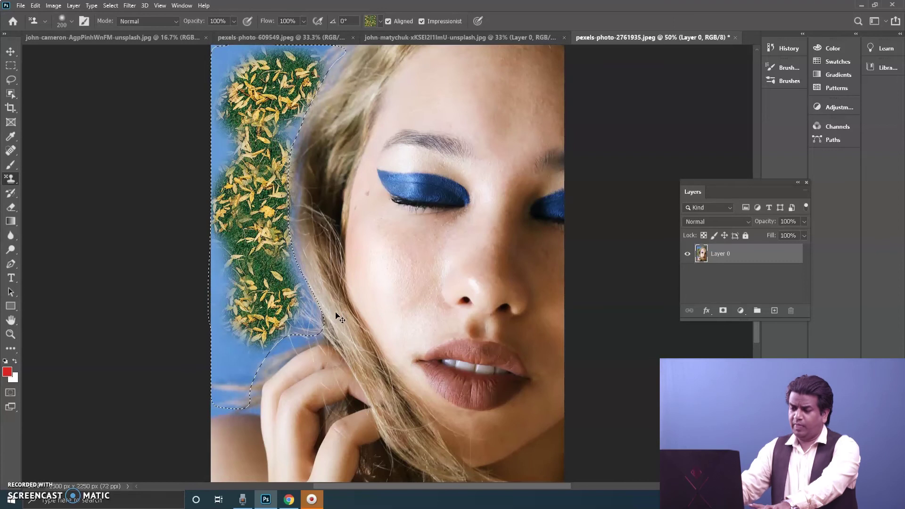
pyautogui.hotkey('ctrl', 'z')
pyautogui.hotkey('ctrl', 'z')
pyautogui.hotkey('ctrl', 'z')
pyautogui.hotkey('ctrl', 'z')
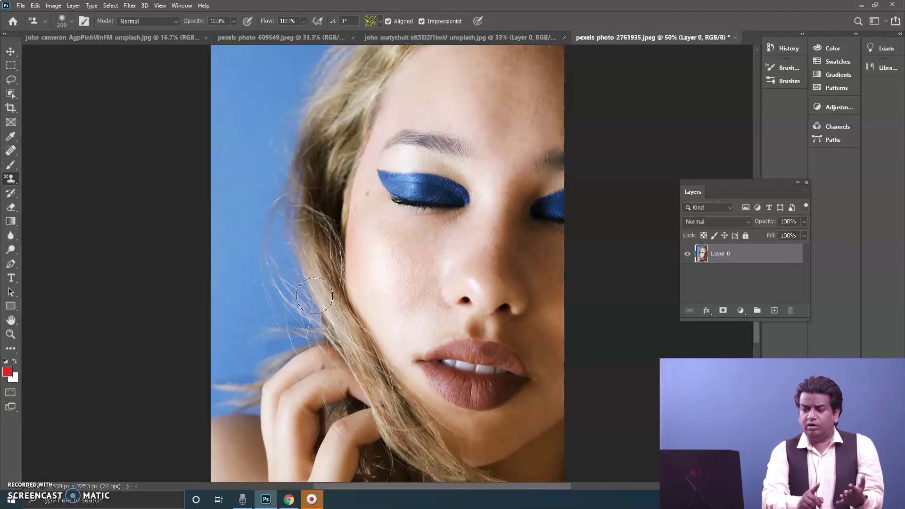
# Step: On the blue mug photo, use the Content-Aware Move tool to move the lightning bolt above the word ADVENTURE, and deselect it
pyautogui.click(460, 37)
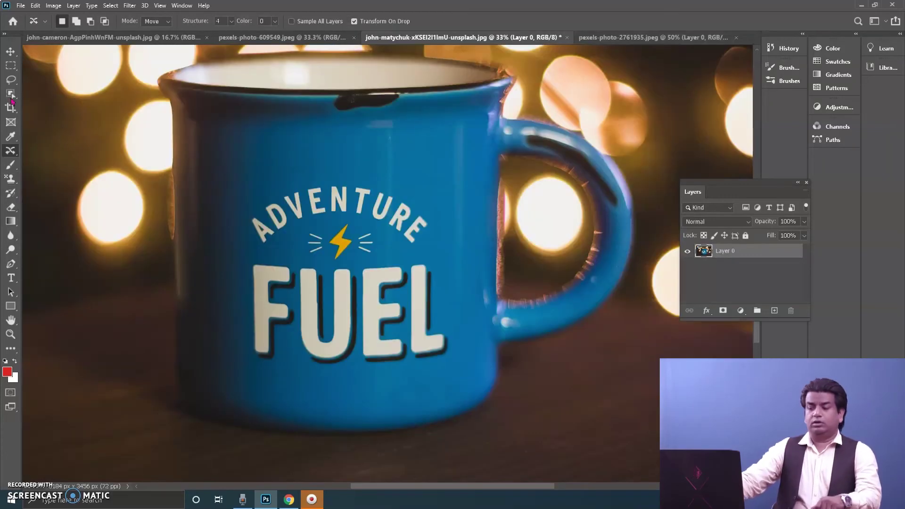
pyautogui.click(13, 157)
pyautogui.rightClick(10, 156)
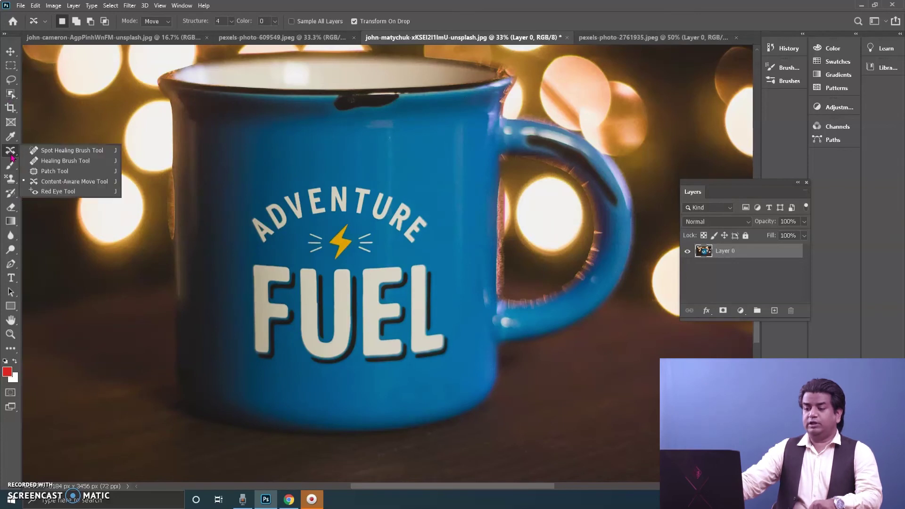
pyautogui.click(56, 183)
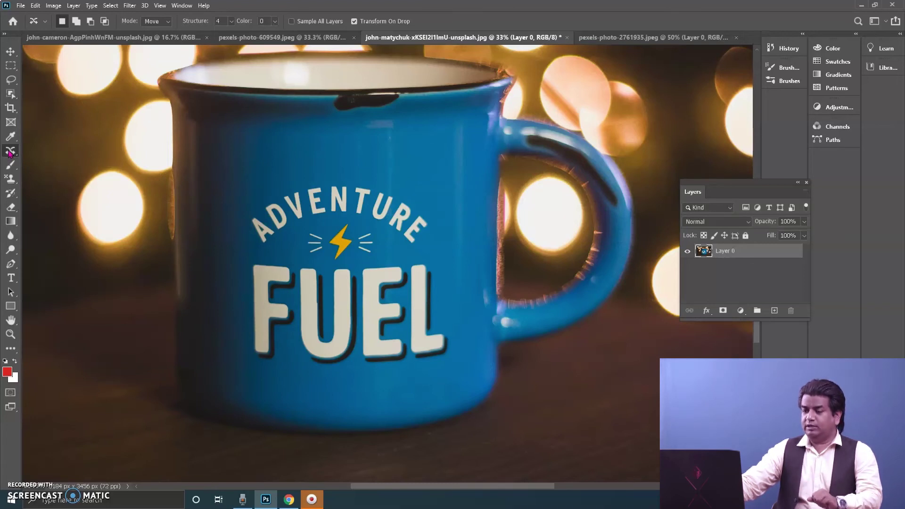
pyautogui.moveTo(377, 230)
pyautogui.mouseDown()
pyautogui.moveTo(321, 223)
pyautogui.moveTo(304, 231)
pyautogui.moveTo(299, 251)
pyautogui.moveTo(340, 269)
pyautogui.moveTo(367, 263)
pyautogui.moveTo(376, 231)
pyautogui.moveTo(426, 189)
pyautogui.moveTo(430, 165)
pyautogui.moveTo(342, 158)
pyautogui.mouseUp()
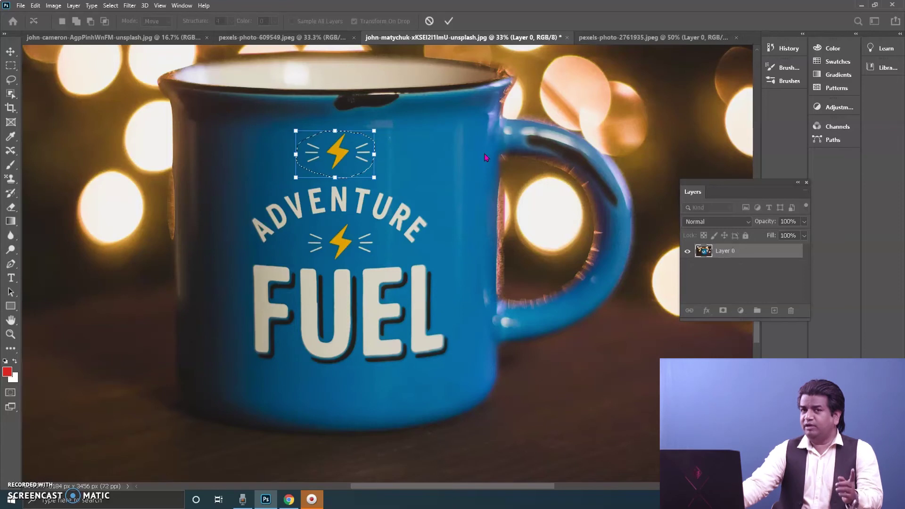
pyautogui.press('Return')
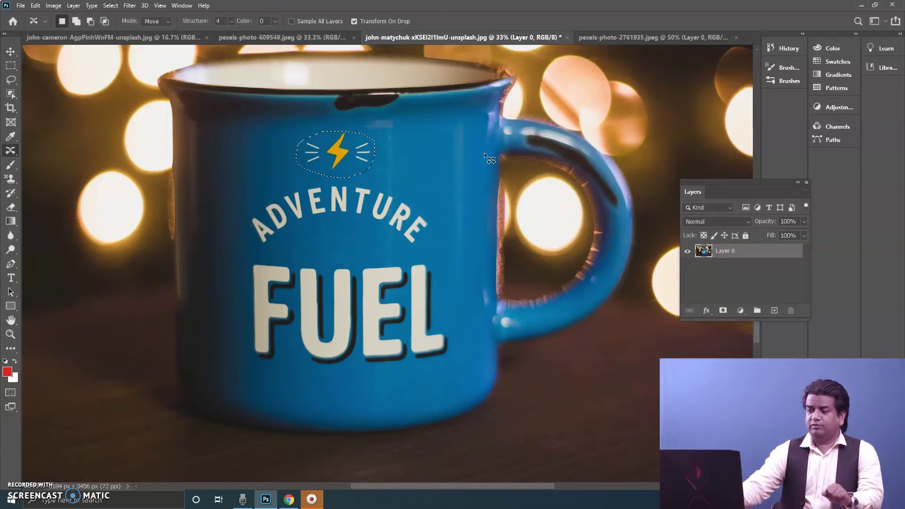
pyautogui.hotkey('ctrl', 'd')
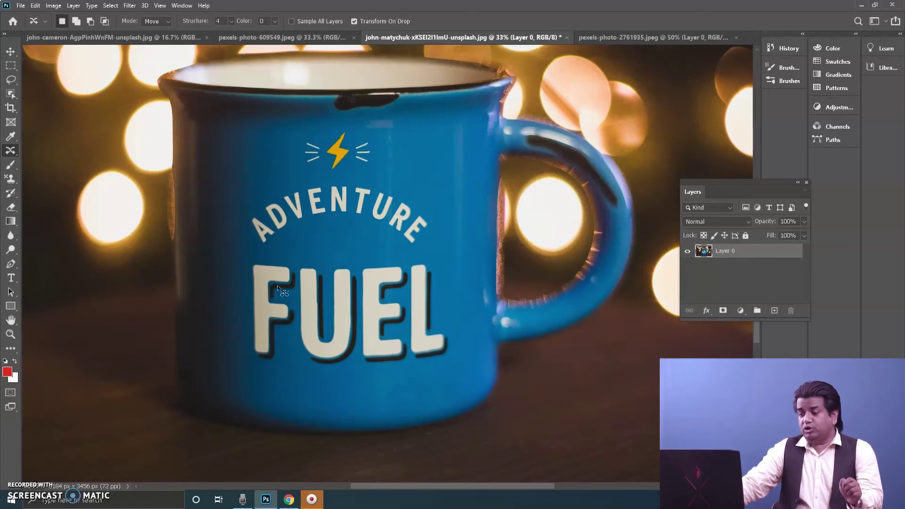
# Step: On the eye close-up pexels-photo-609549.jpeg, apply the Red Eye tool to the reddish cheek skin below the eye and inspect the area up close
pyautogui.rightClick(11, 151)
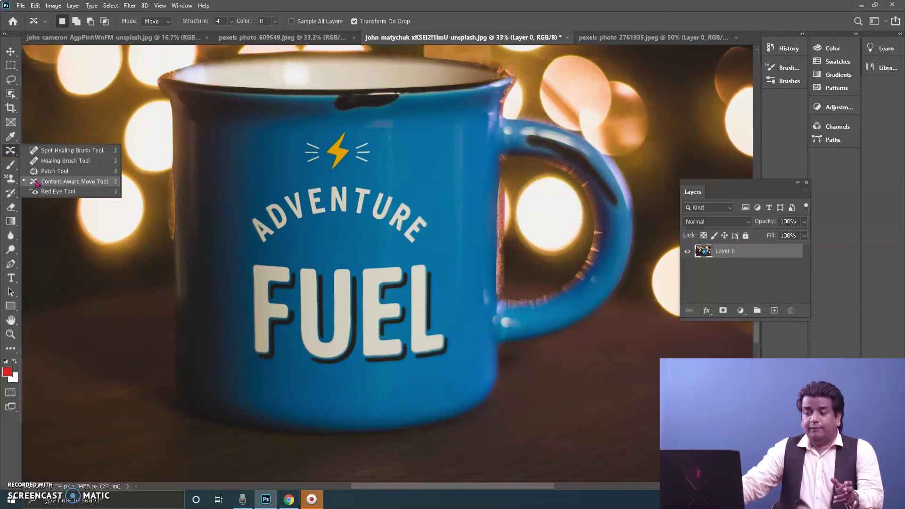
pyautogui.click(71, 191)
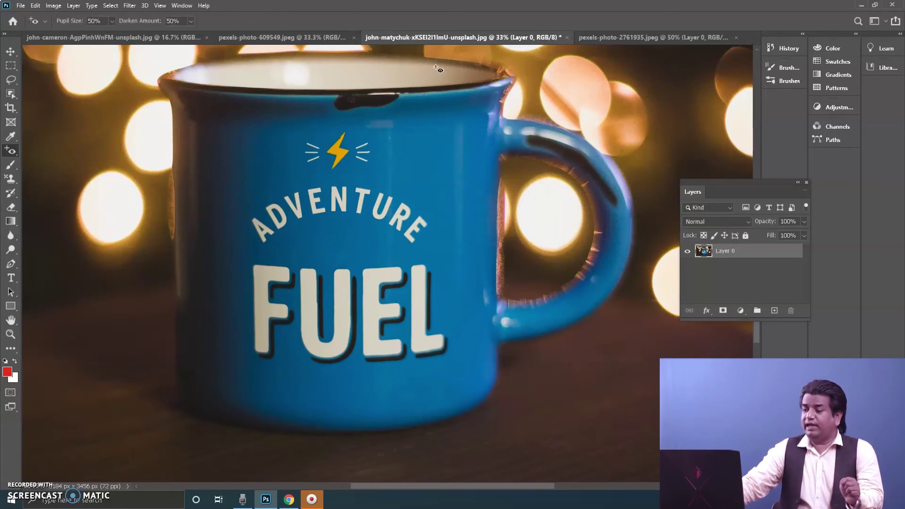
pyautogui.click(630, 41)
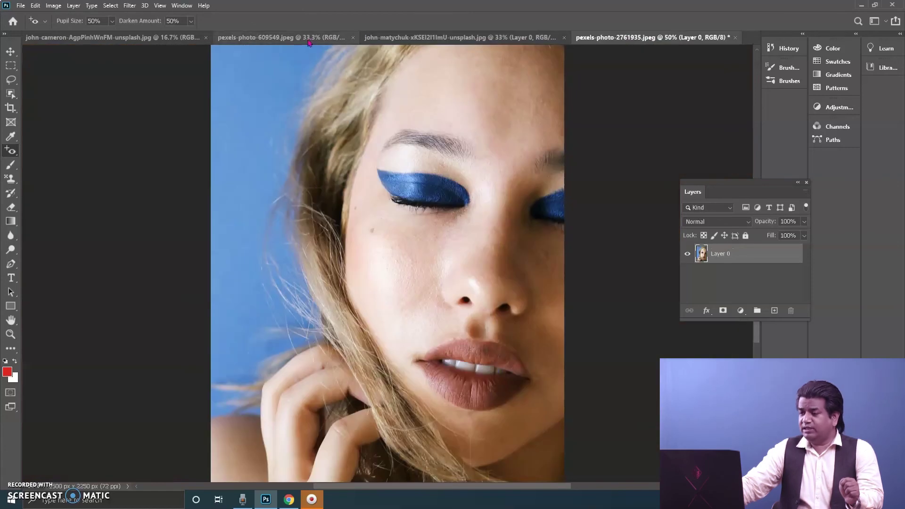
pyautogui.click(288, 40)
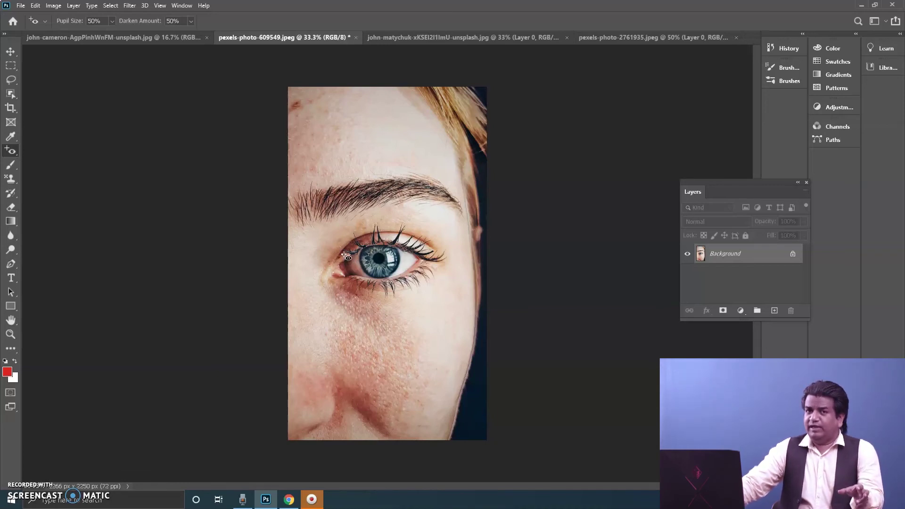
pyautogui.rightClick(11, 151)
pyautogui.click(52, 191)
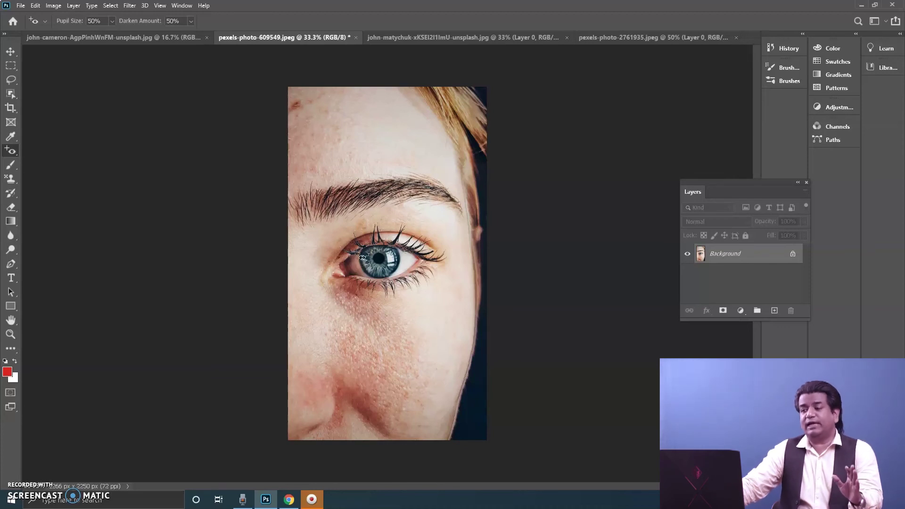
pyautogui.click(375, 343)
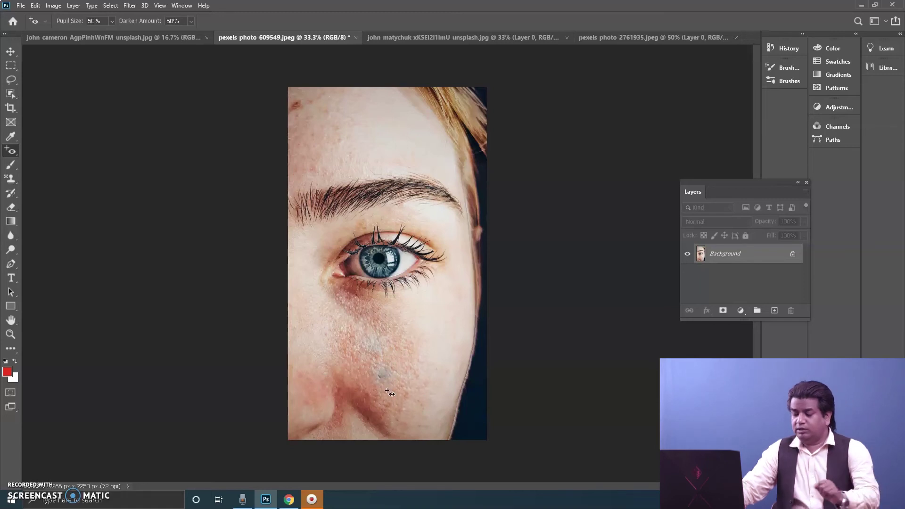
pyautogui.hotkey('ctrl', '+')
pyautogui.hotkey('ctrl', '+')
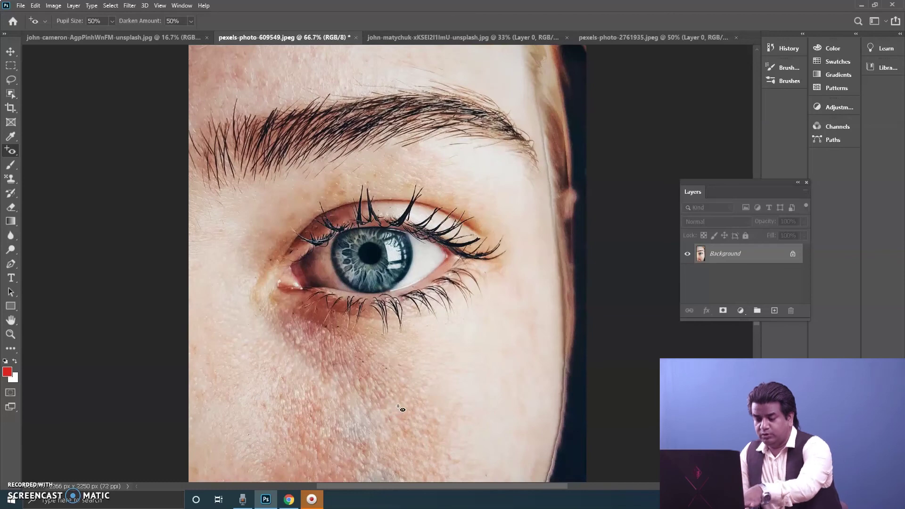
pyautogui.scroll(-5, 398, 406)
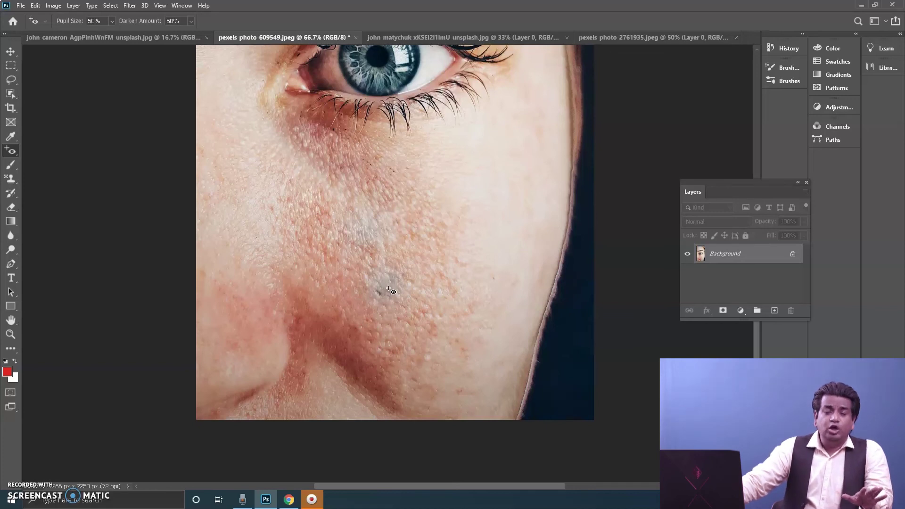
# Step: Review the Clone Stamp, Healing Brush, Spot Healing Brush and Patch tools by activating each in turn, and finish on the Move tool
pyautogui.rightClick(13, 154)
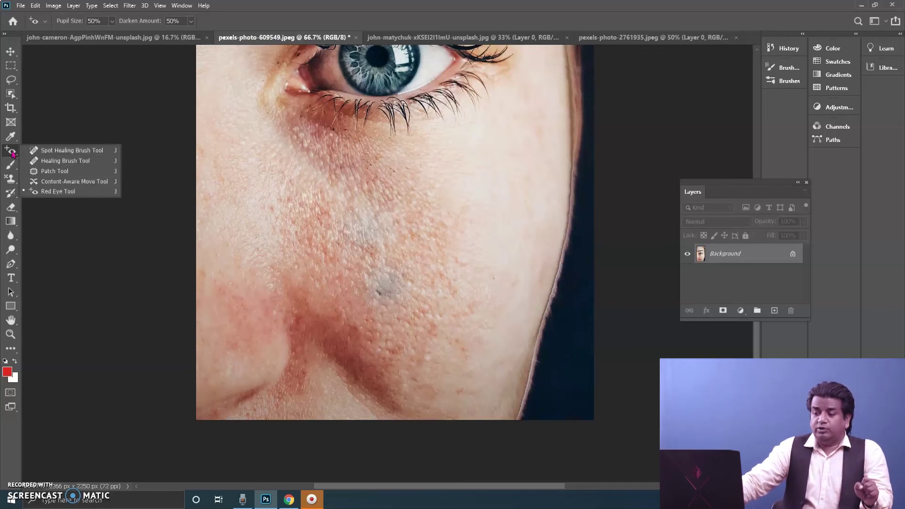
pyautogui.click(6, 155)
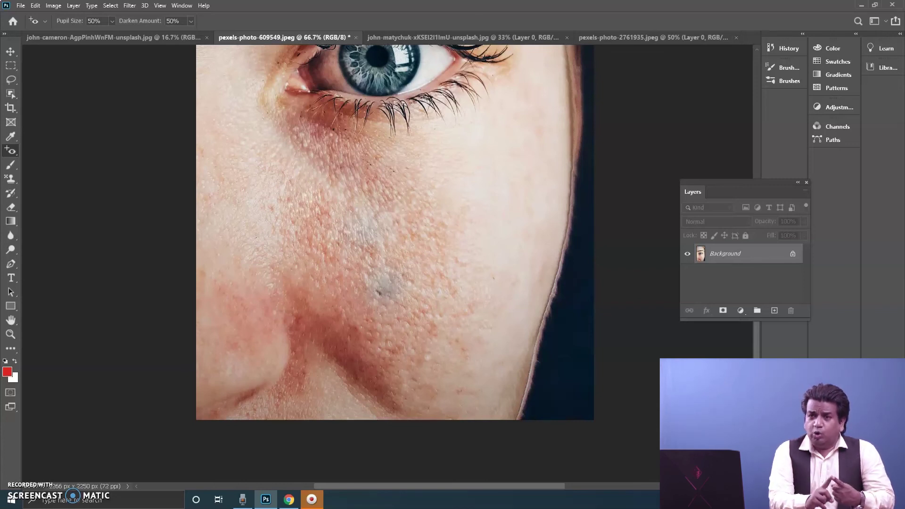
pyautogui.moveTo(11, 179); pyautogui.dragTo(33, 183)
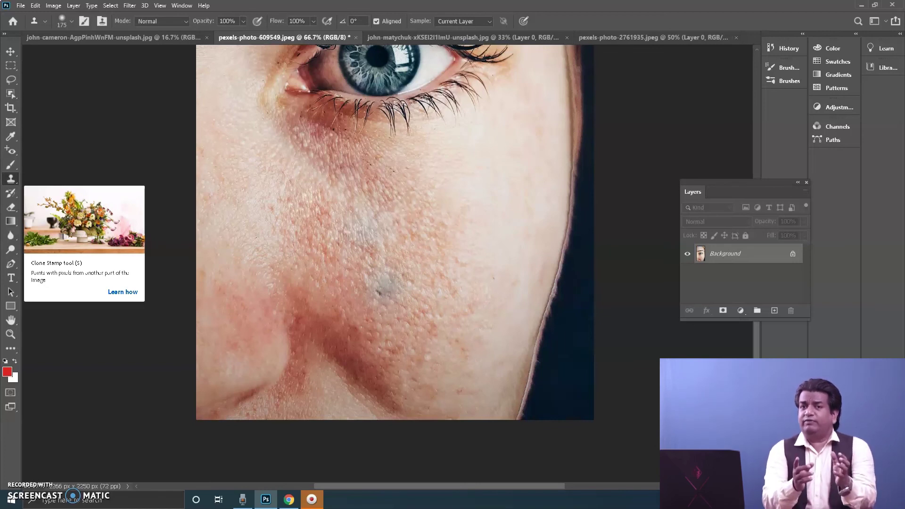
pyautogui.rightClick(11, 150)
pyautogui.click(57, 160)
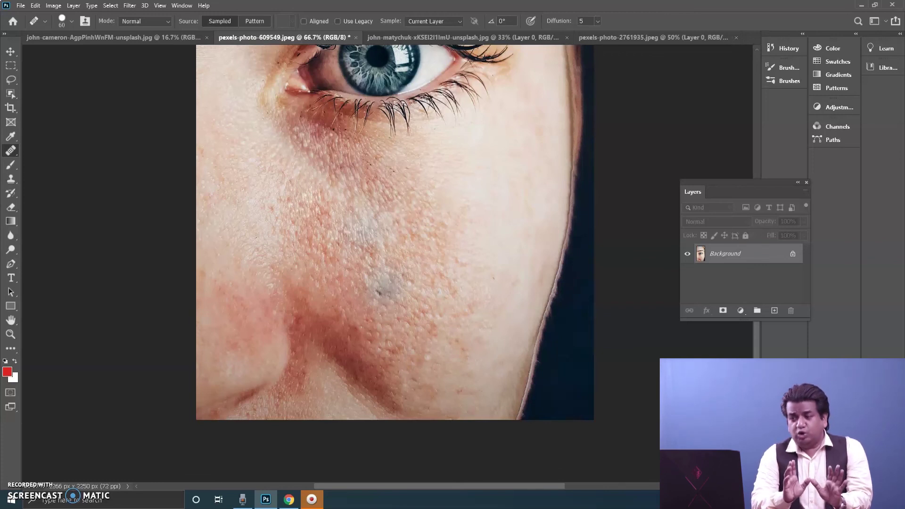
pyautogui.rightClick(9, 154)
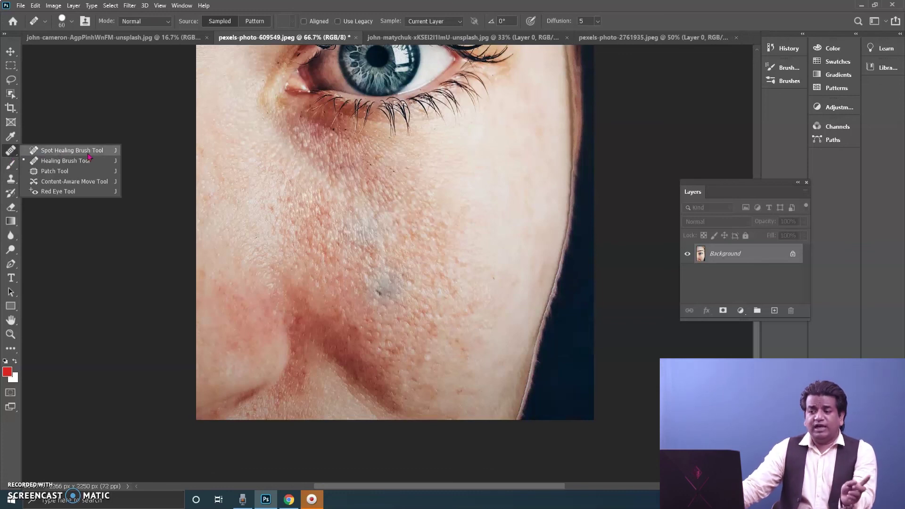
pyautogui.click(36, 150)
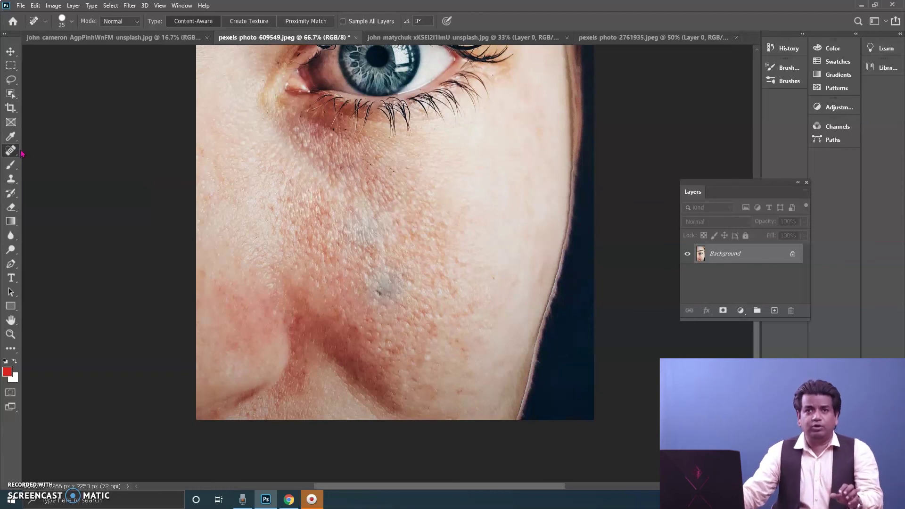
pyautogui.rightClick(8, 154)
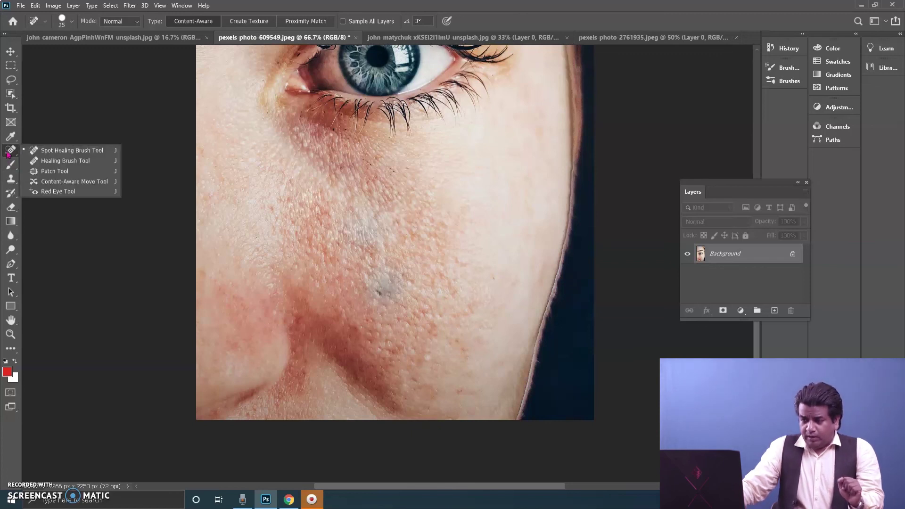
pyautogui.click(41, 172)
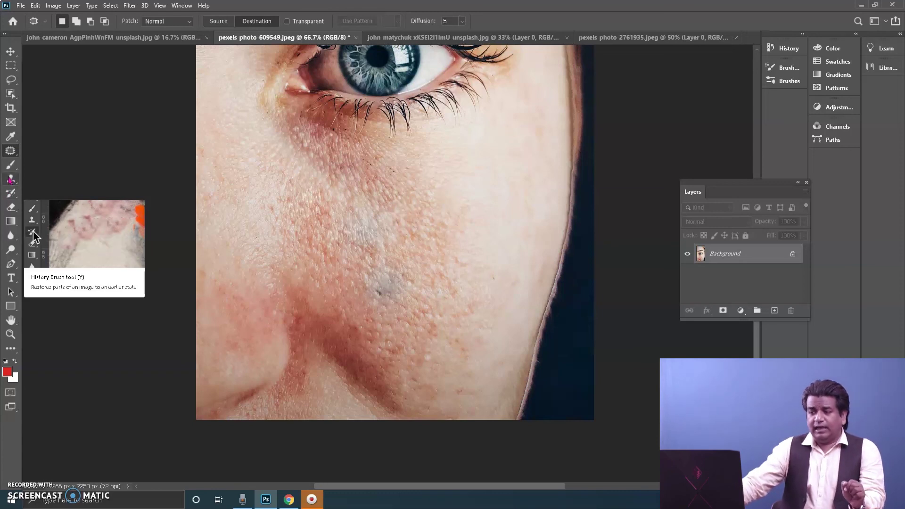
pyautogui.rightClick(10, 153)
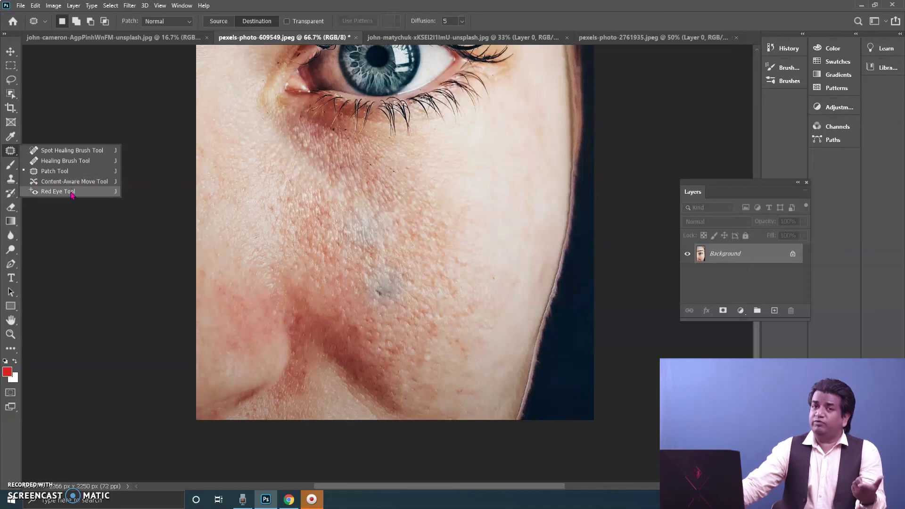
pyautogui.click(10, 154)
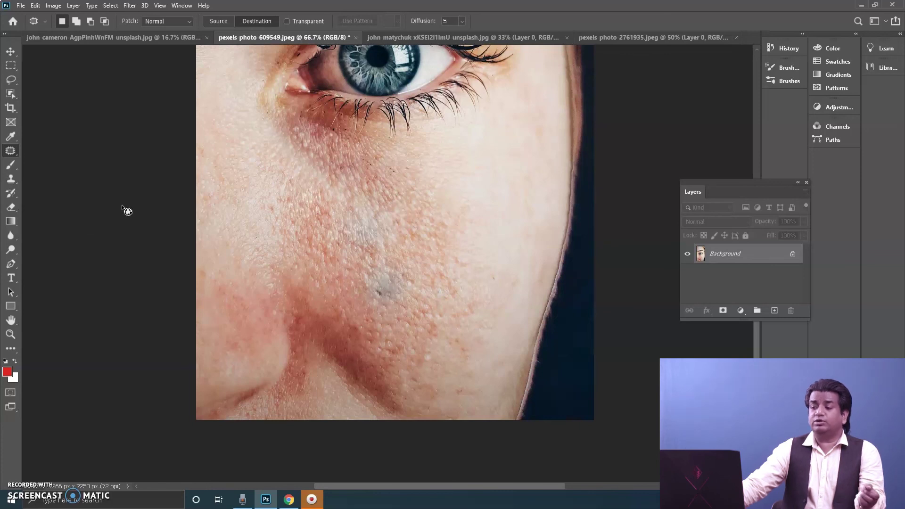
pyautogui.click(9, 56)
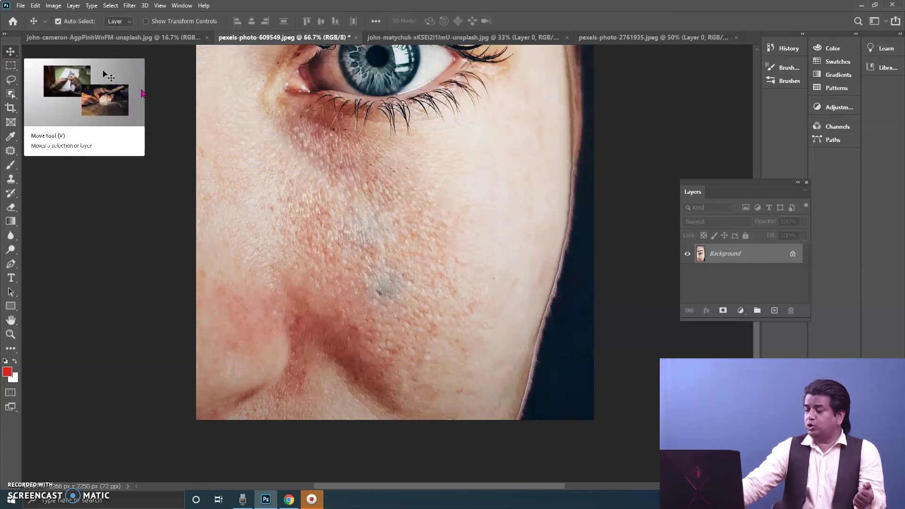